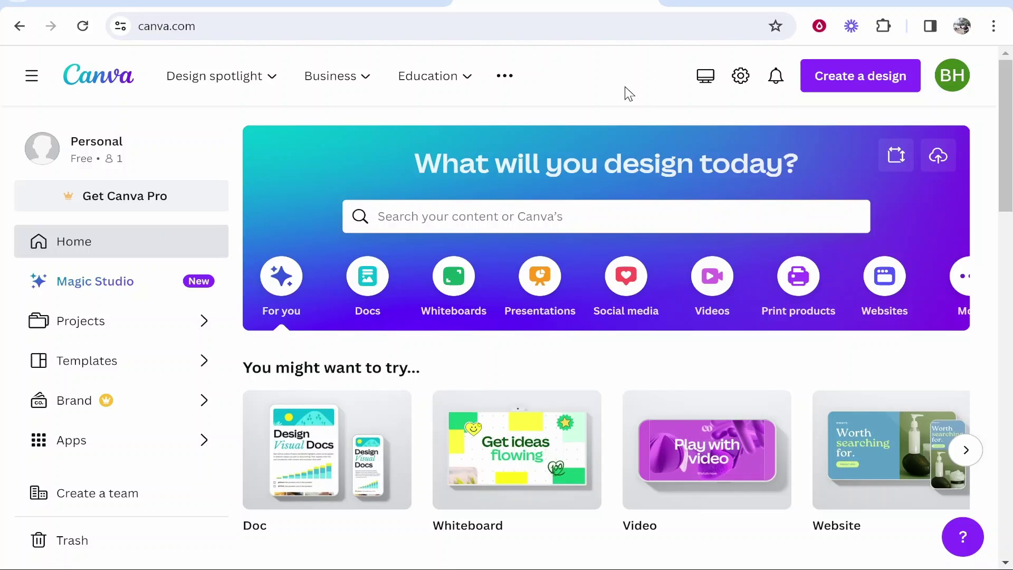
# Step: Search templates for 'web' and open all 967 Website template results
pyautogui.click(514, 223)
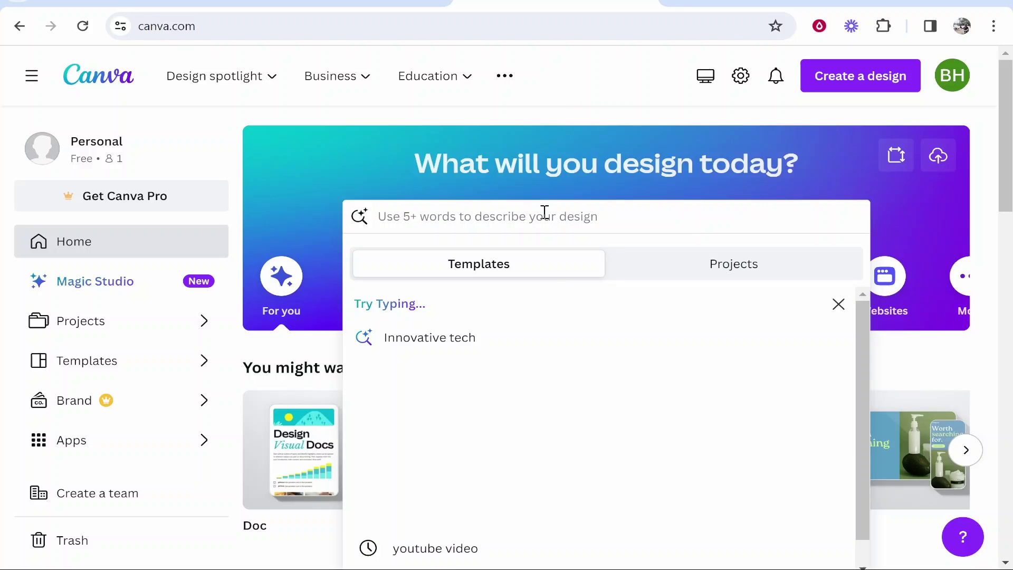
pyautogui.write('website')
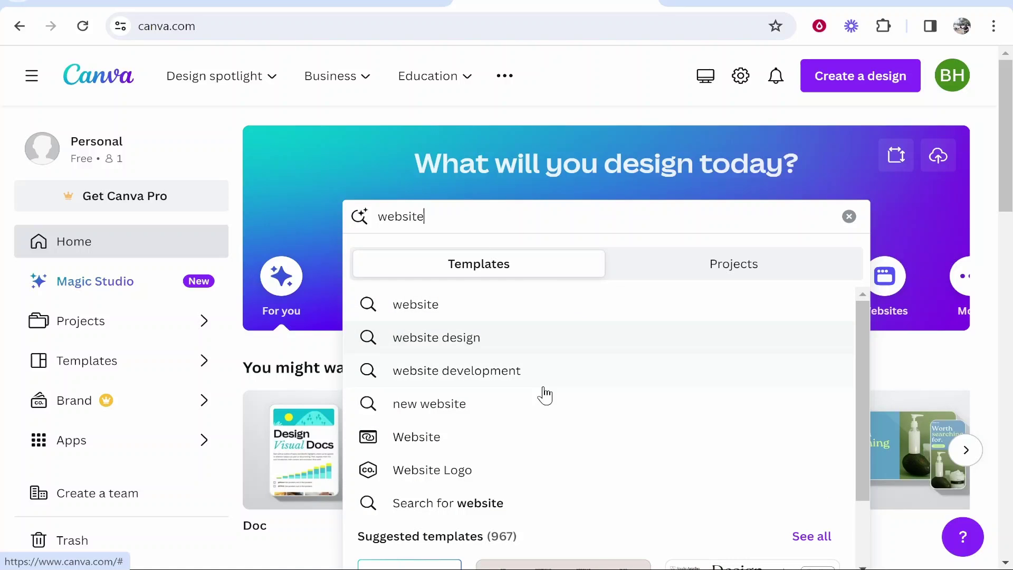
pyautogui.scroll(-2, 674, 342)
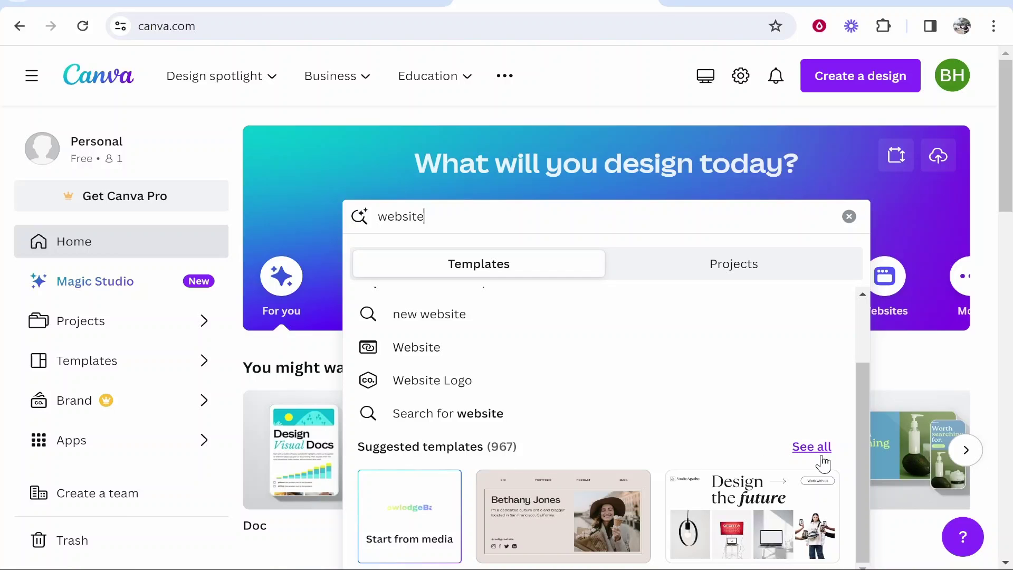
pyautogui.click(806, 449)
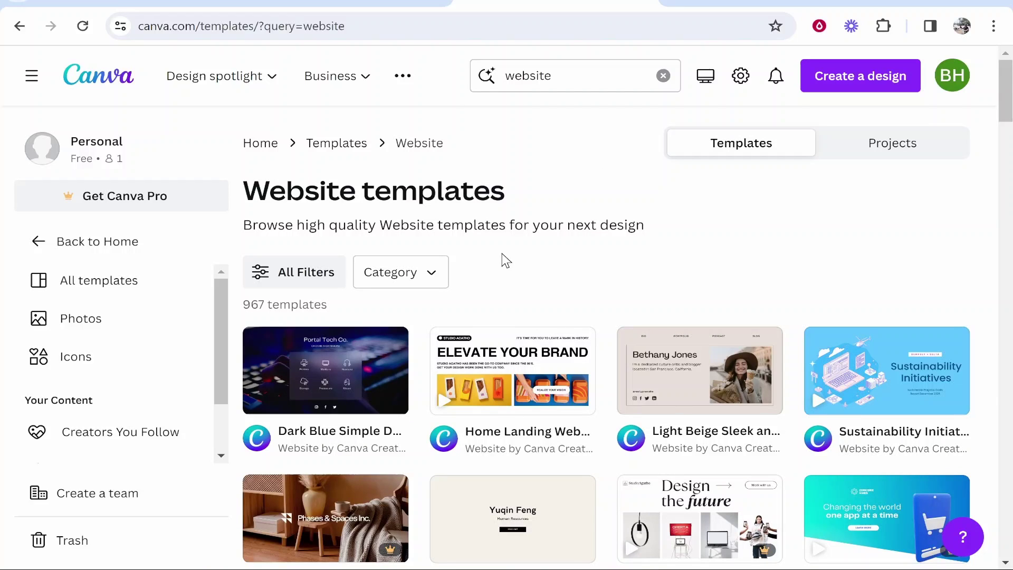
# Step: Filter the website template results to Free price only
pyautogui.click(304, 273)
pyautogui.scroll(-20, 97, 262)
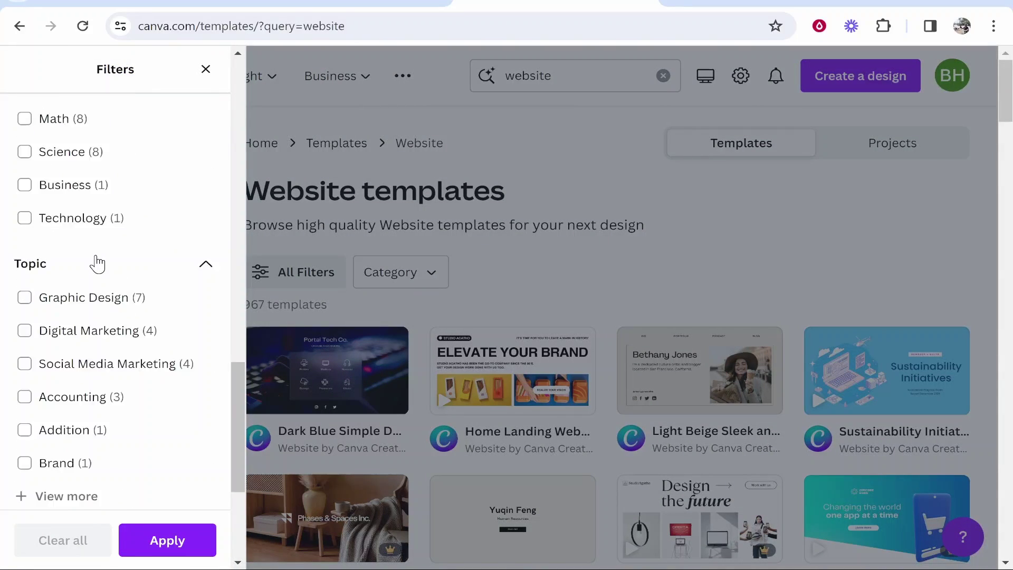
pyautogui.click(45, 329)
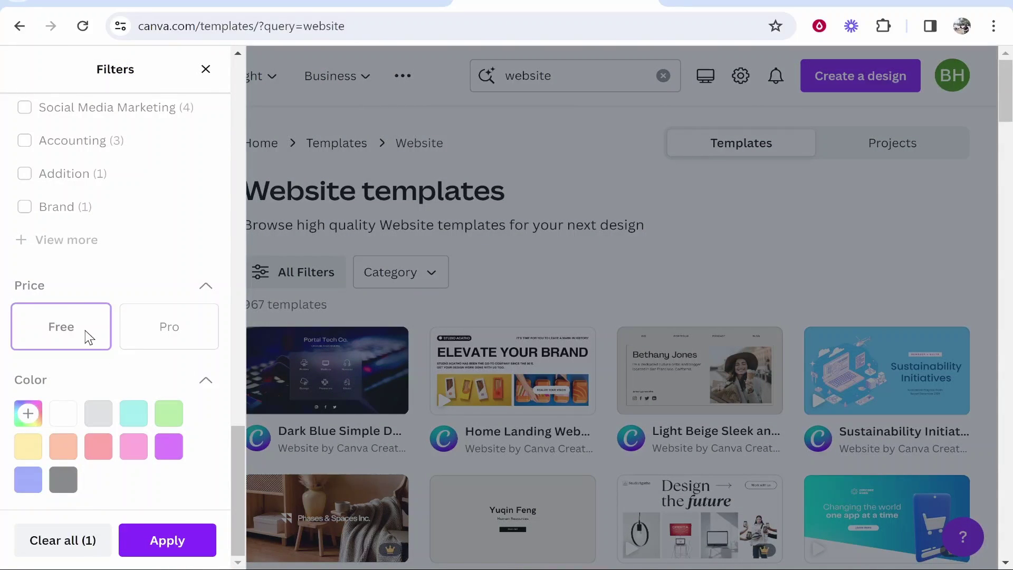
pyautogui.click(148, 543)
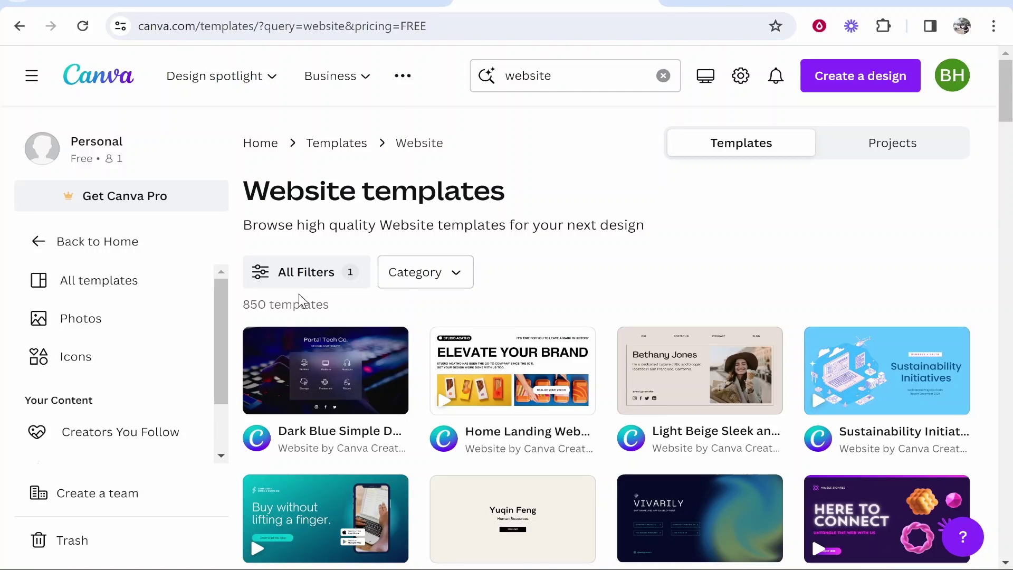
# Step: Scroll through the 850 free website templates
pyautogui.scroll(-5, 681, 290)
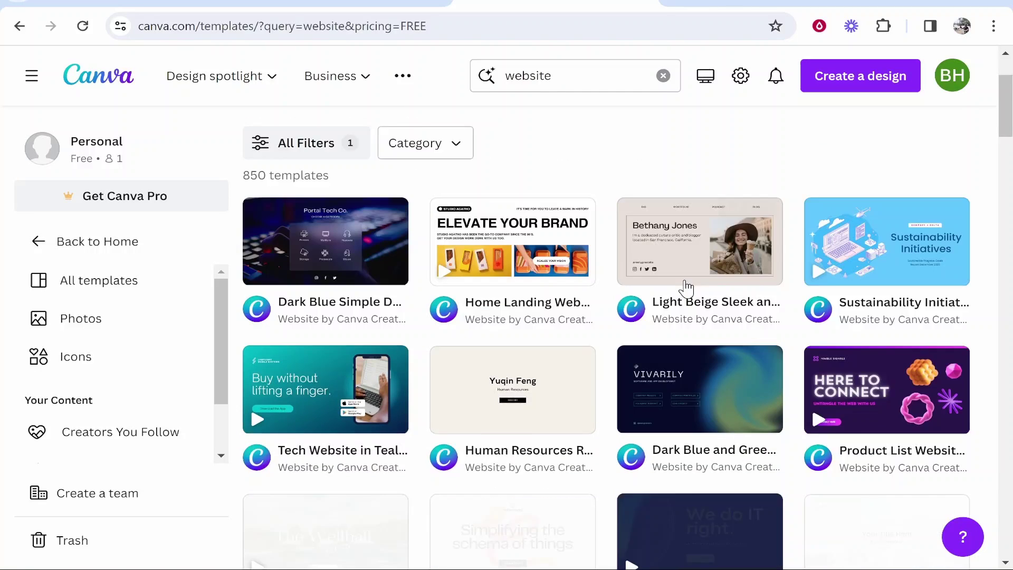
pyautogui.scroll(-2, 752, 338)
pyautogui.scroll(-3, 564, 311)
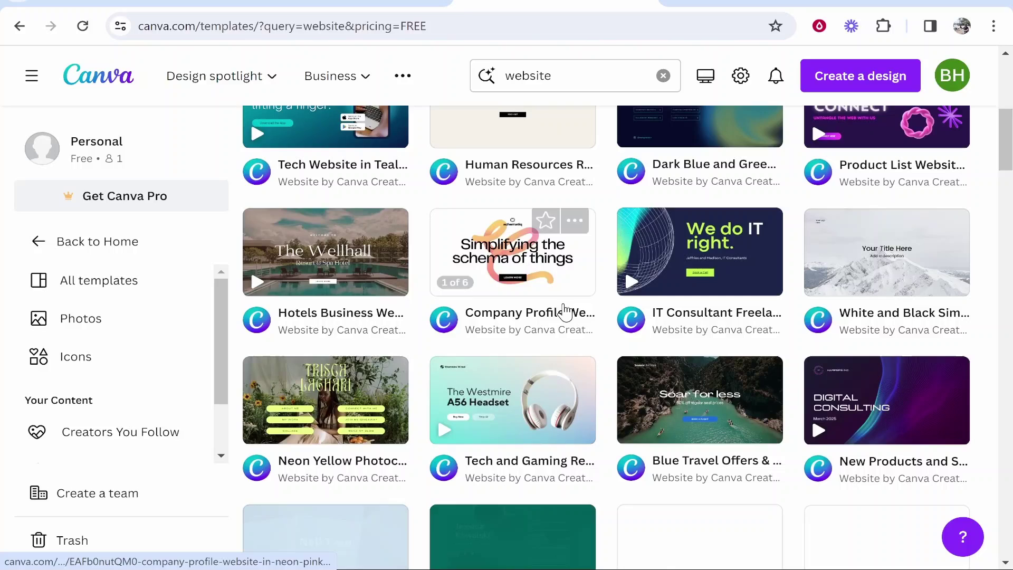
pyautogui.scroll(-2, 580, 296)
pyautogui.scroll(-2, 553, 268)
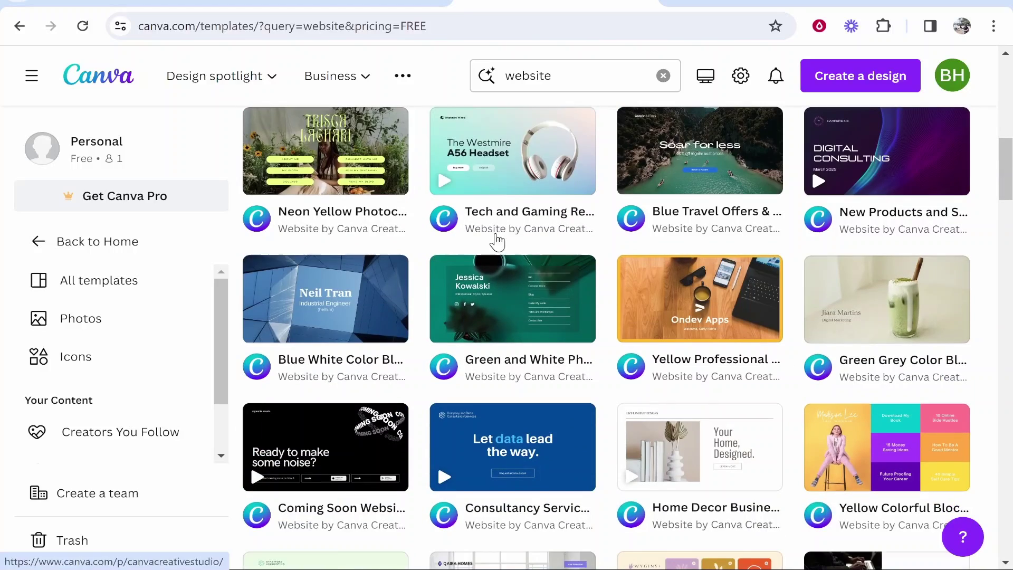
pyautogui.scroll(-2, 549, 338)
pyautogui.scroll(-2, 553, 343)
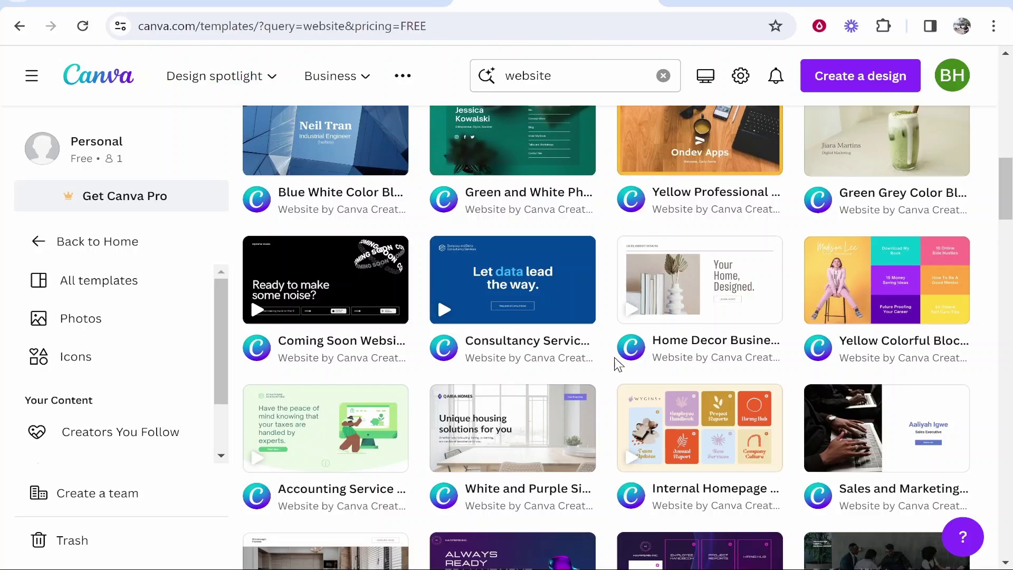
pyautogui.scroll(-3, 612, 364)
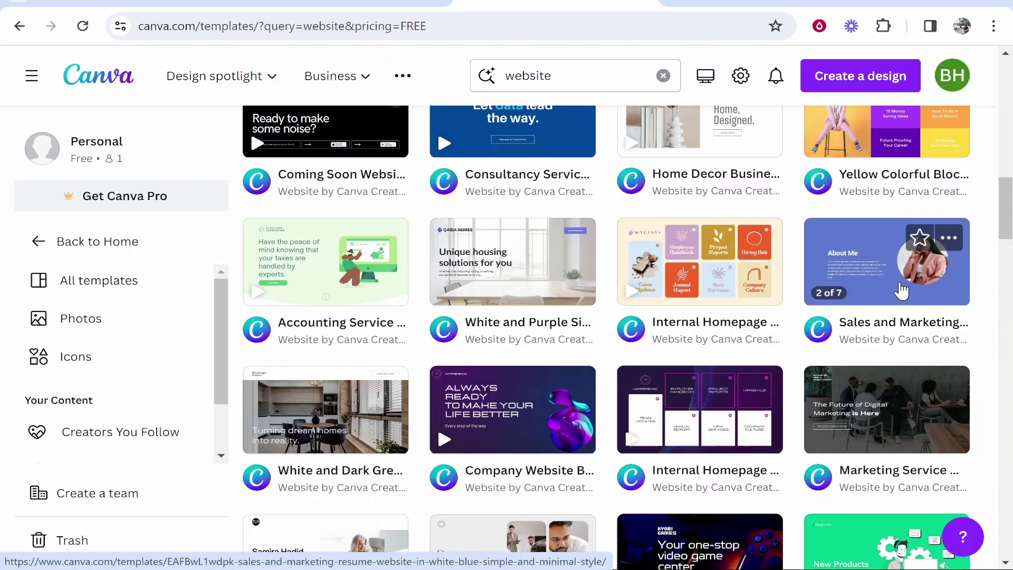
# Step: Open the free Sales and Marketing resume website template in the editor
pyautogui.click(876, 263)
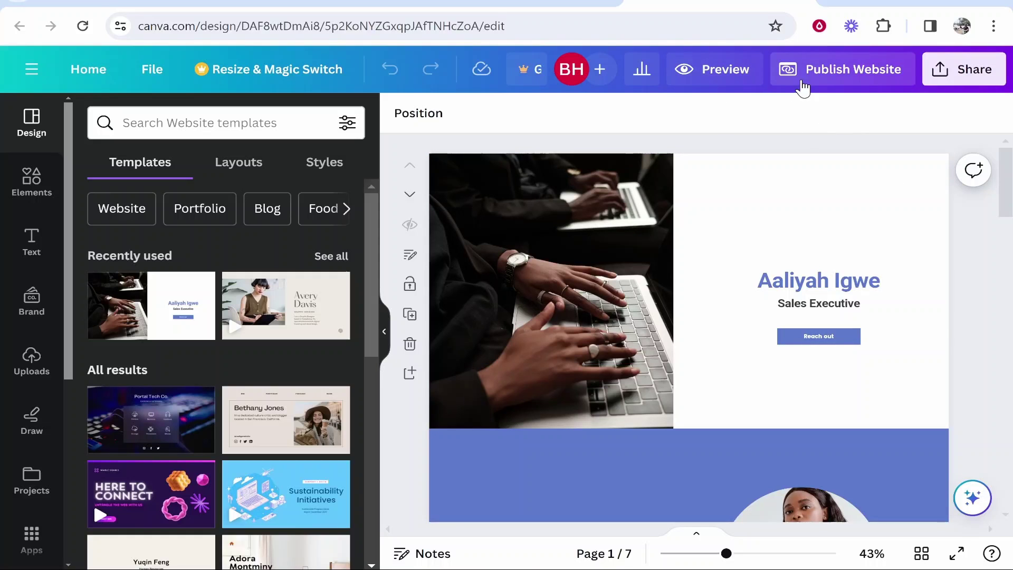
# Step: Preview the site published with navigation, jump to Experience, then close the preview and settings
pyautogui.click(831, 79)
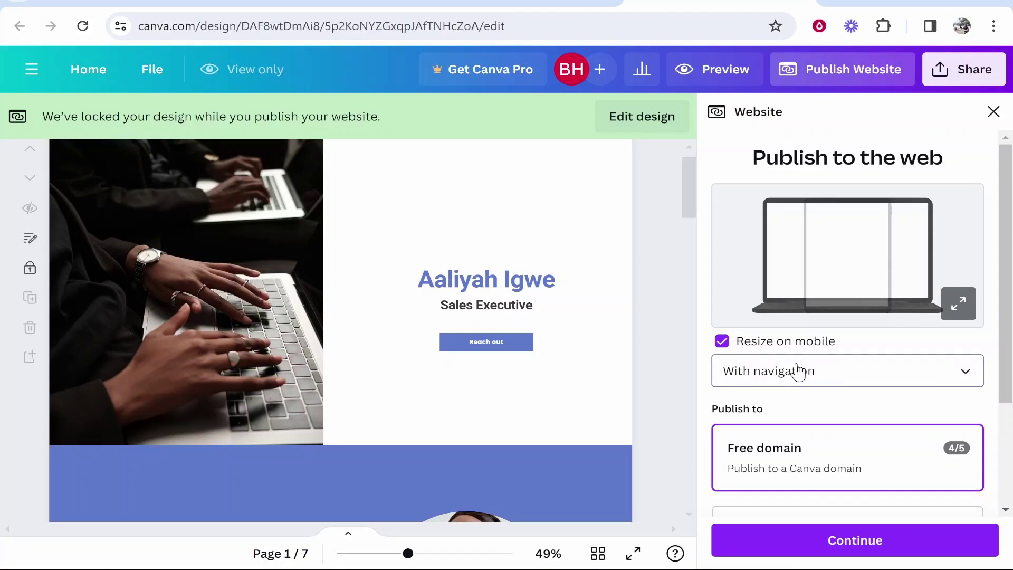
pyautogui.click(783, 376)
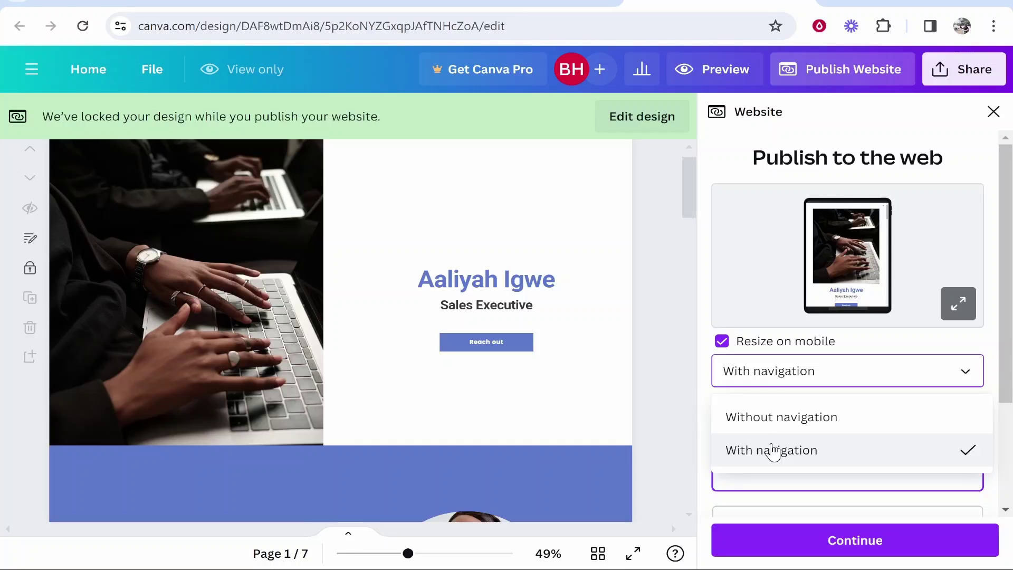
pyautogui.click(786, 372)
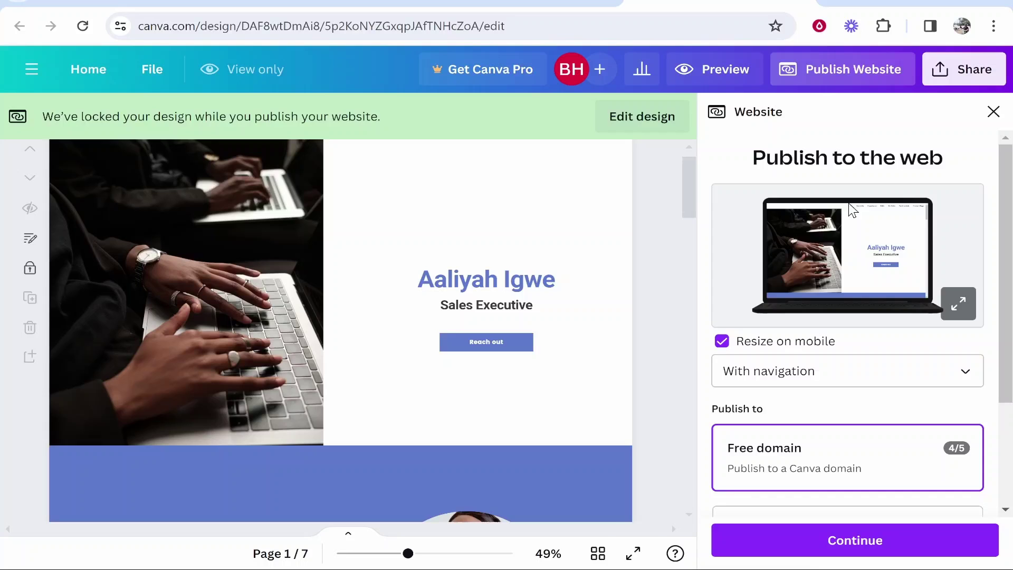
pyautogui.click(958, 303)
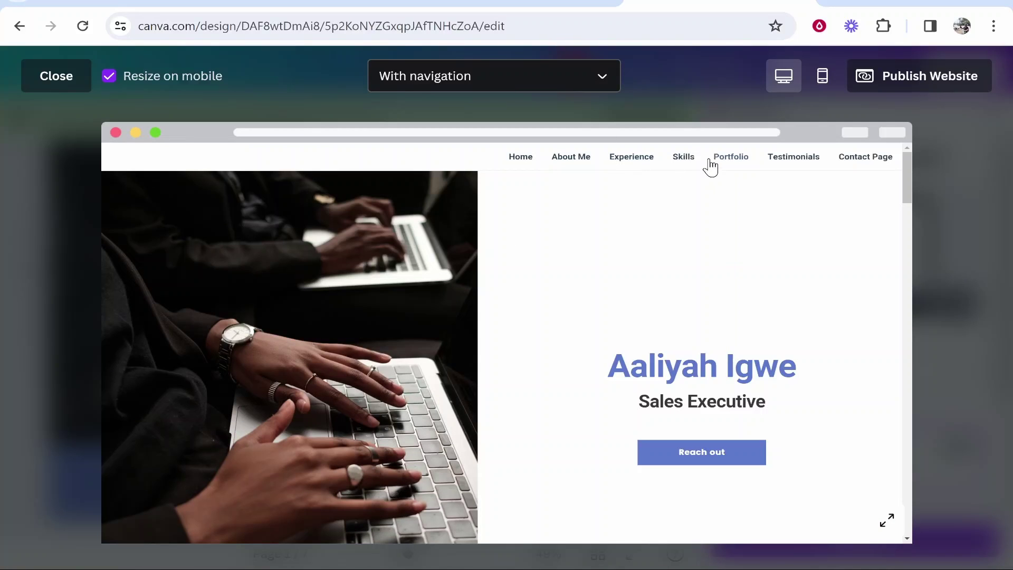
pyautogui.click(631, 169)
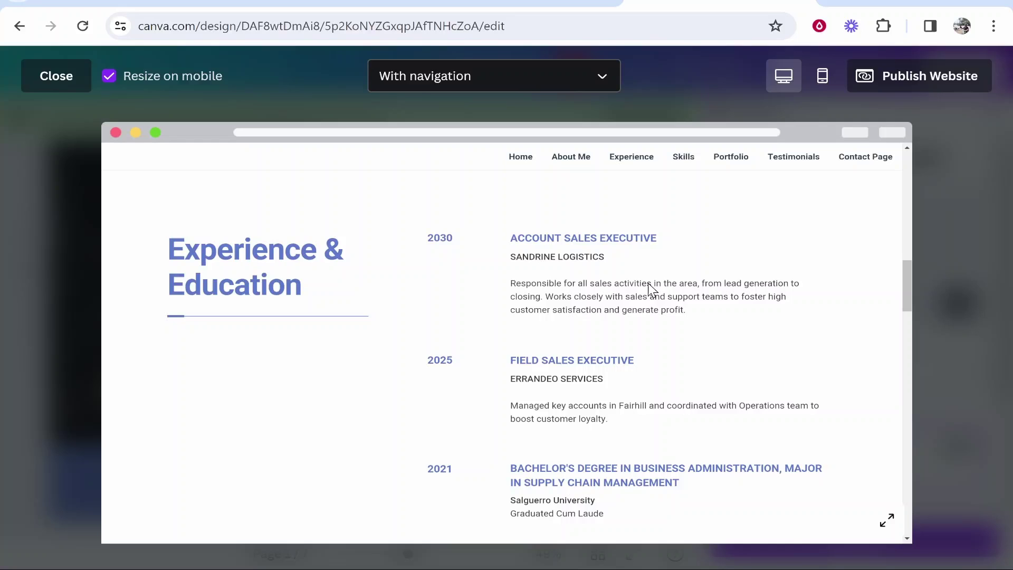
pyautogui.press('Escape')
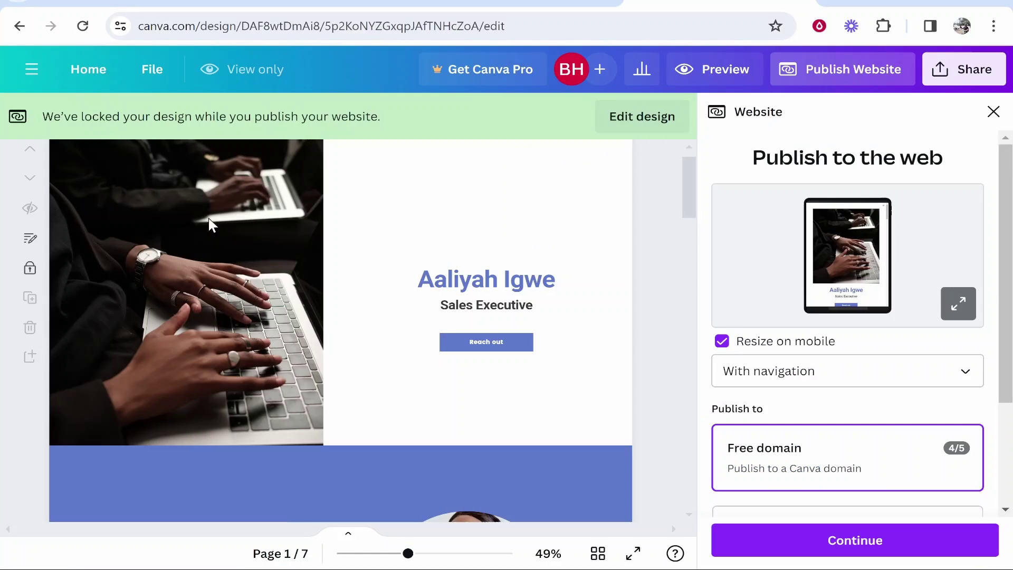
pyautogui.click(990, 108)
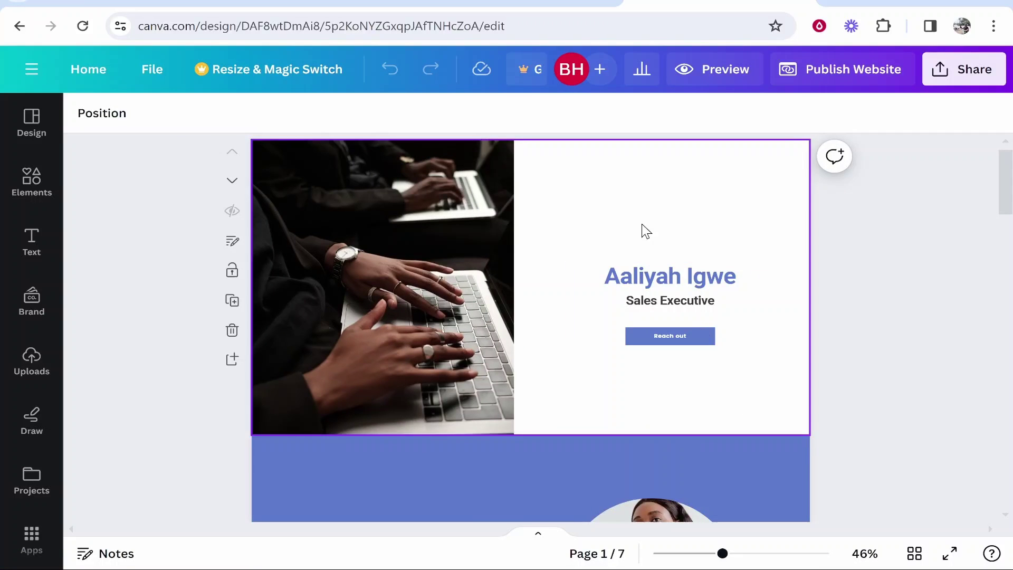
# Step: Replace the hero name heading with the site owner's full name and highlight it
pyautogui.click(457, 292)
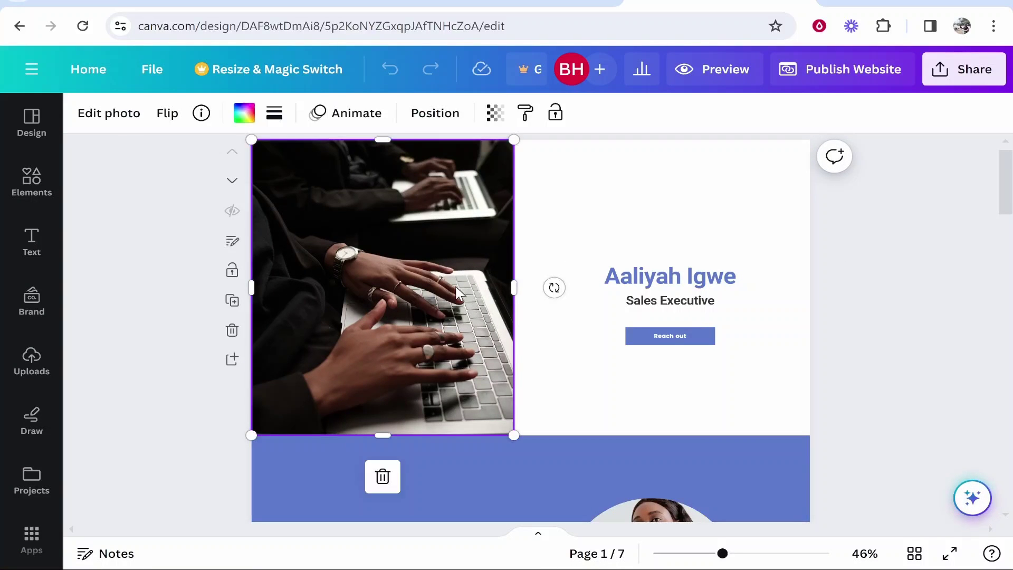
pyautogui.click(648, 215)
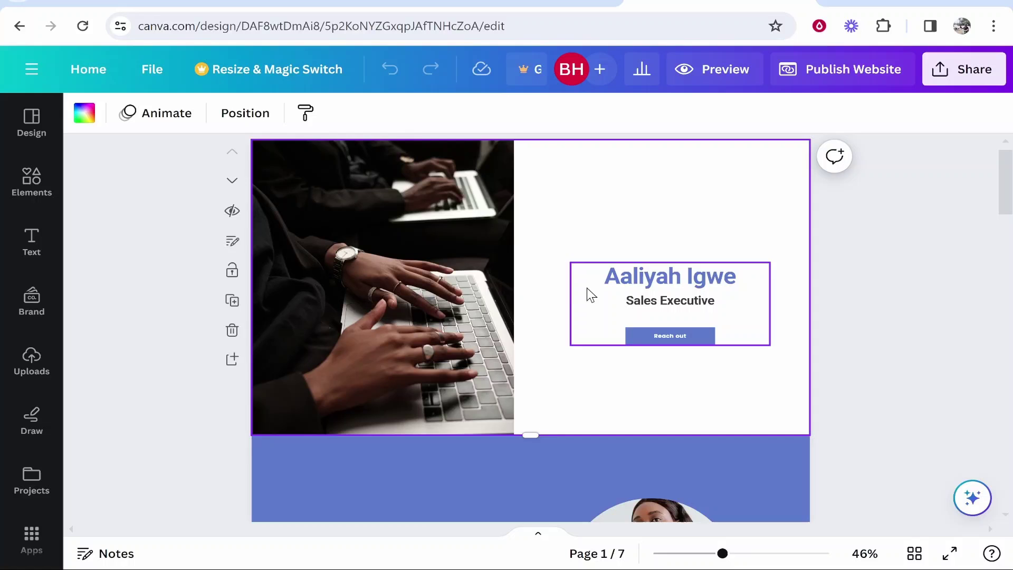
pyautogui.doubleClick(699, 281)
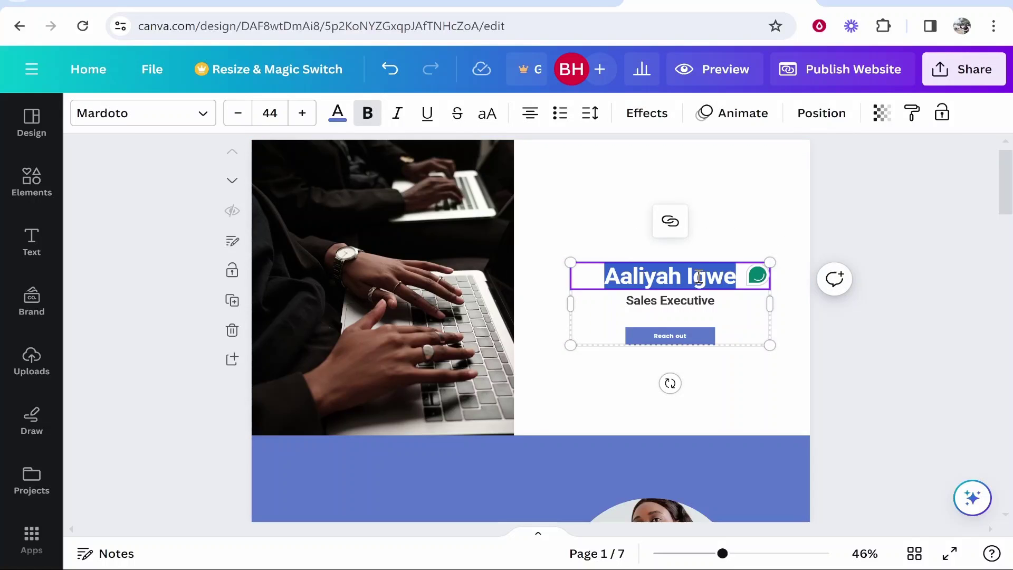
pyautogui.click(911, 242)
pyautogui.doubleClick(672, 277)
pyautogui.click(681, 277)
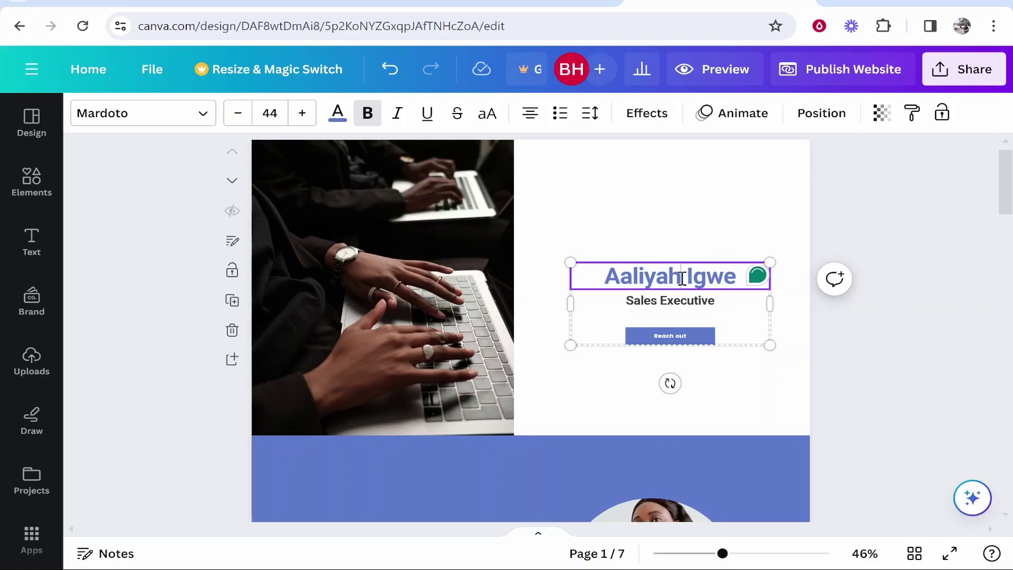
pyautogui.moveTo(736, 277); pyautogui.dragTo(614, 274)
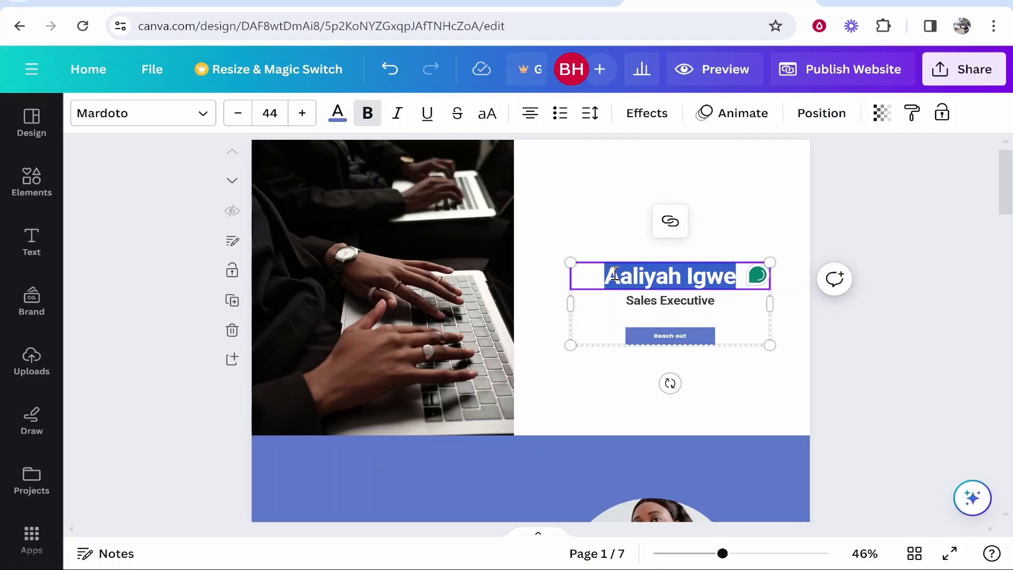
pyautogui.write('Brad')
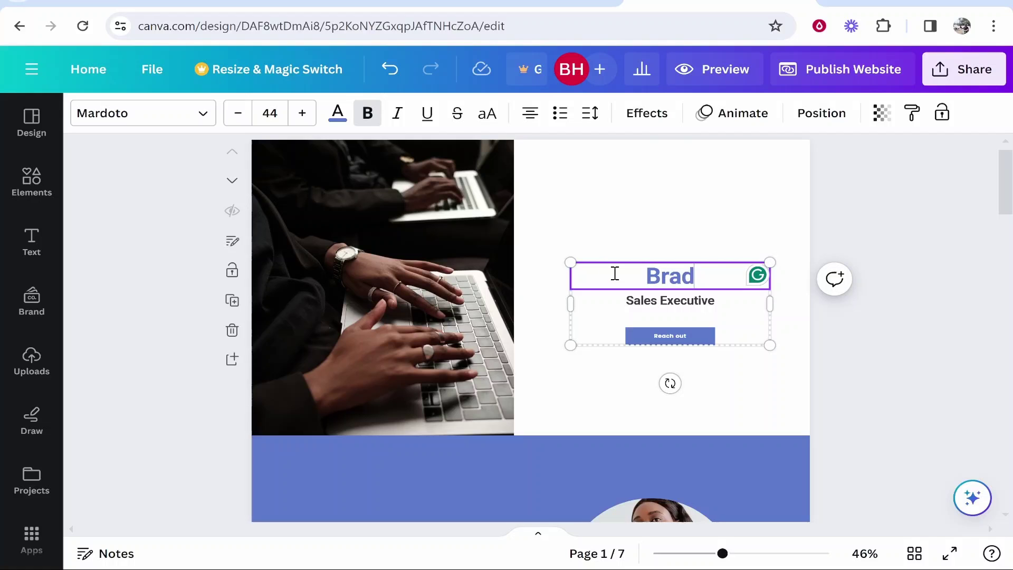
pyautogui.write('ley Harrison')
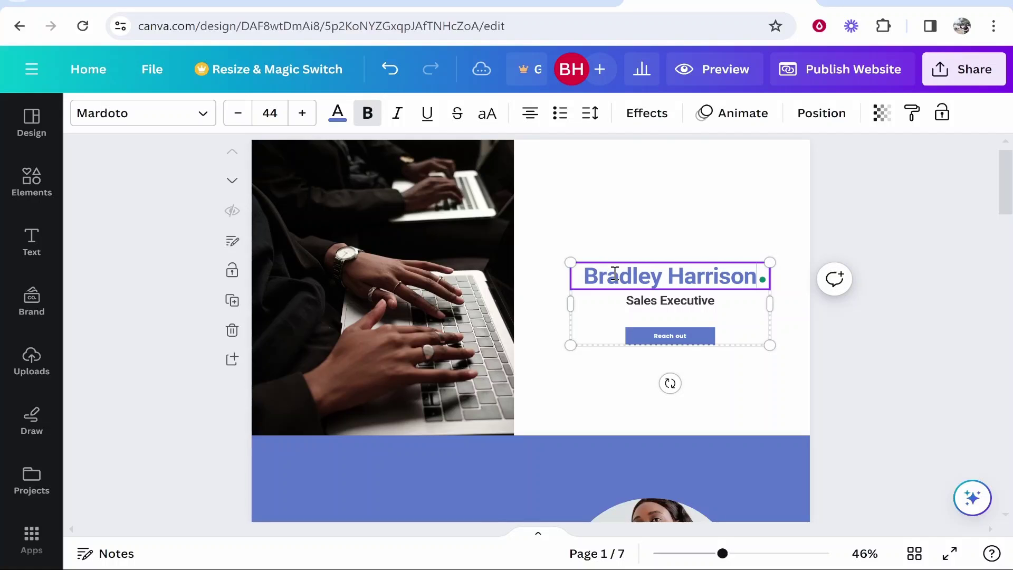
pyautogui.click(746, 274)
pyautogui.click(749, 279)
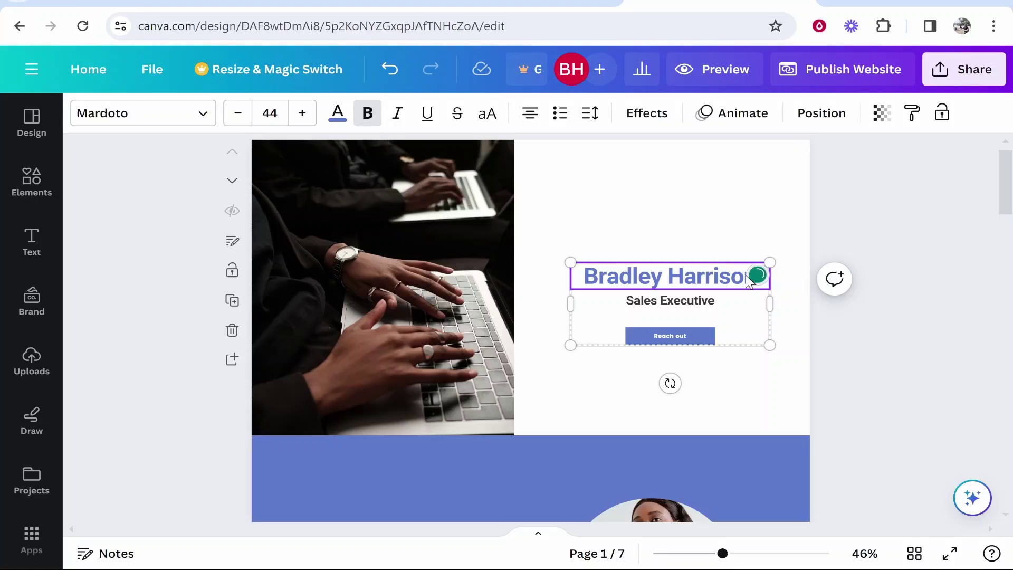
pyautogui.moveTo(589, 275); pyautogui.dragTo(762, 275)
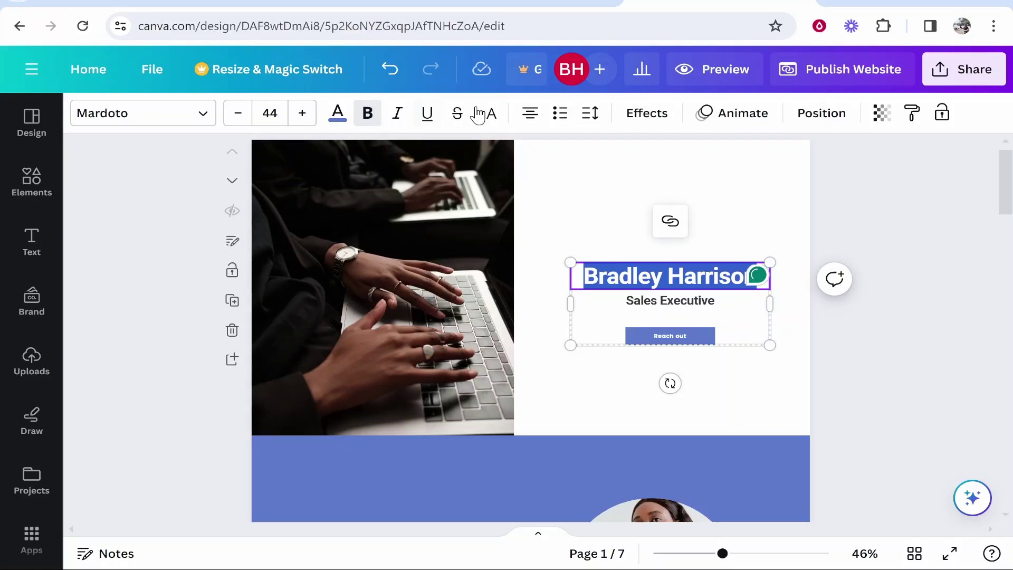
# Step: Apply the Poppins Bold font to the name heading
pyautogui.click(112, 120)
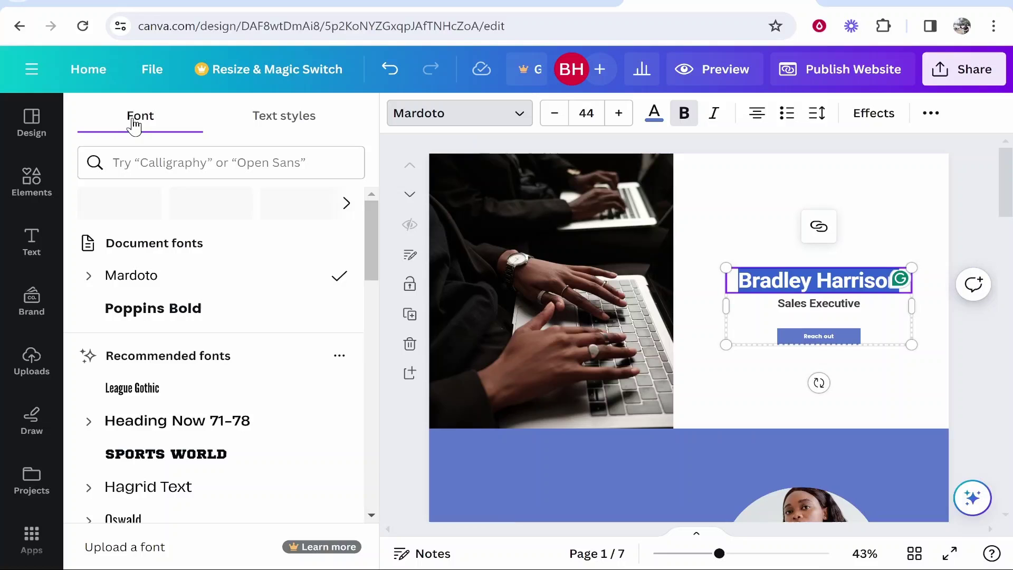
pyautogui.click(158, 309)
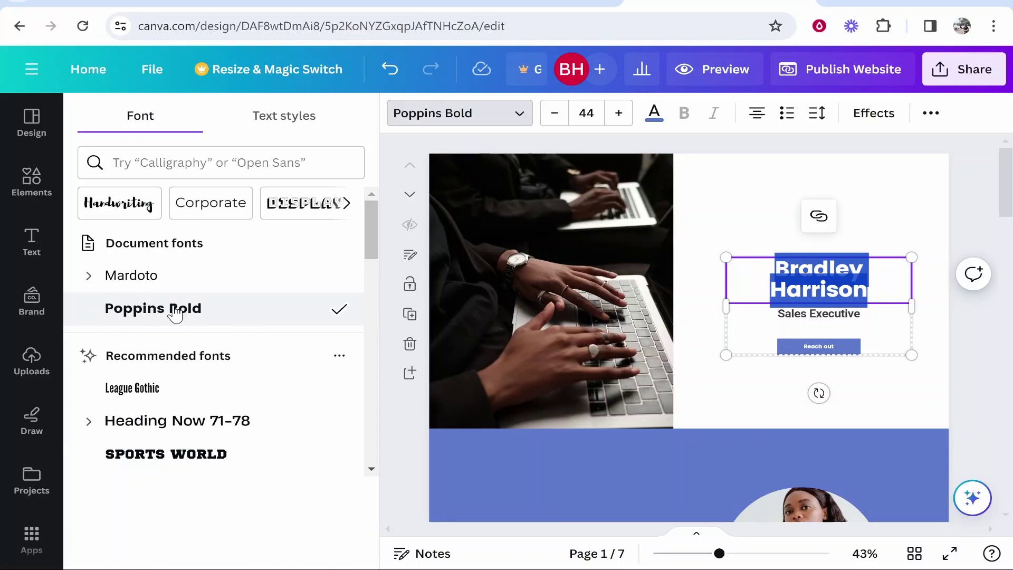
pyautogui.click(781, 188)
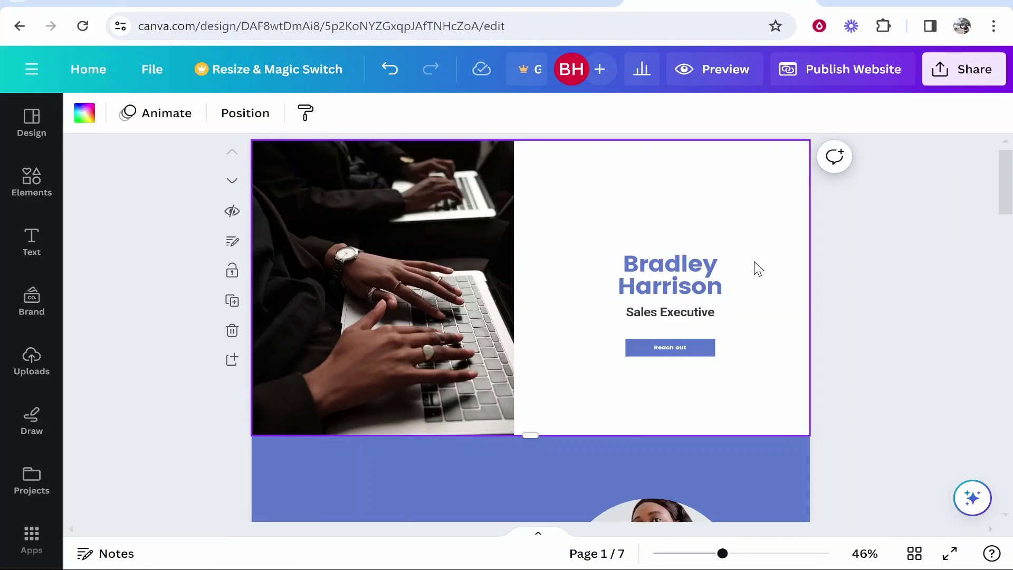
# Step: Set the name heading font size to 42 so it fits on one line
pyautogui.click(705, 285)
pyautogui.moveTo(722, 289); pyautogui.dragTo(602, 264)
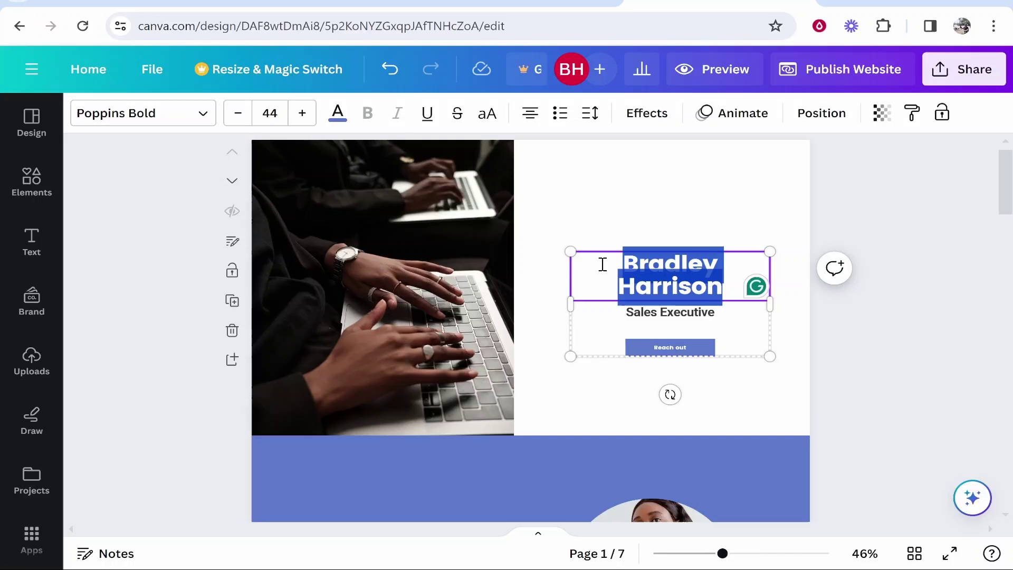
pyautogui.click(238, 113)
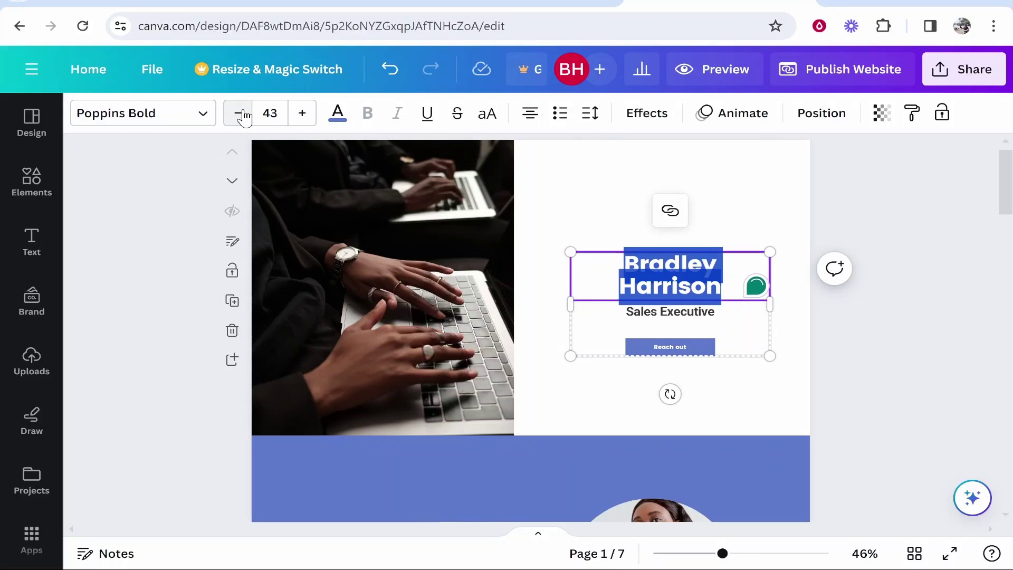
pyautogui.click(238, 113)
pyautogui.click(238, 113)
pyautogui.click(303, 113)
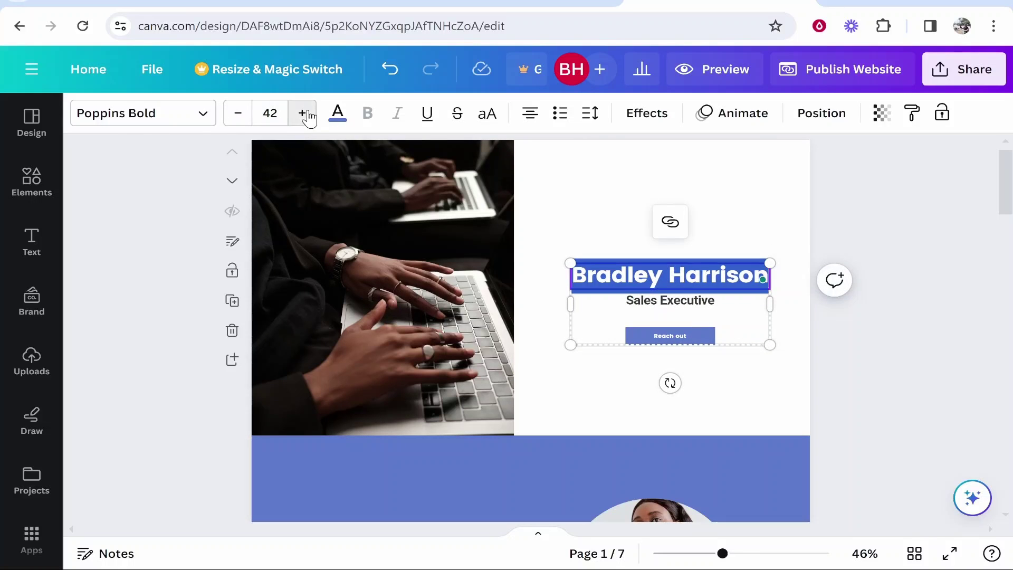
pyautogui.click(238, 113)
pyautogui.click(302, 112)
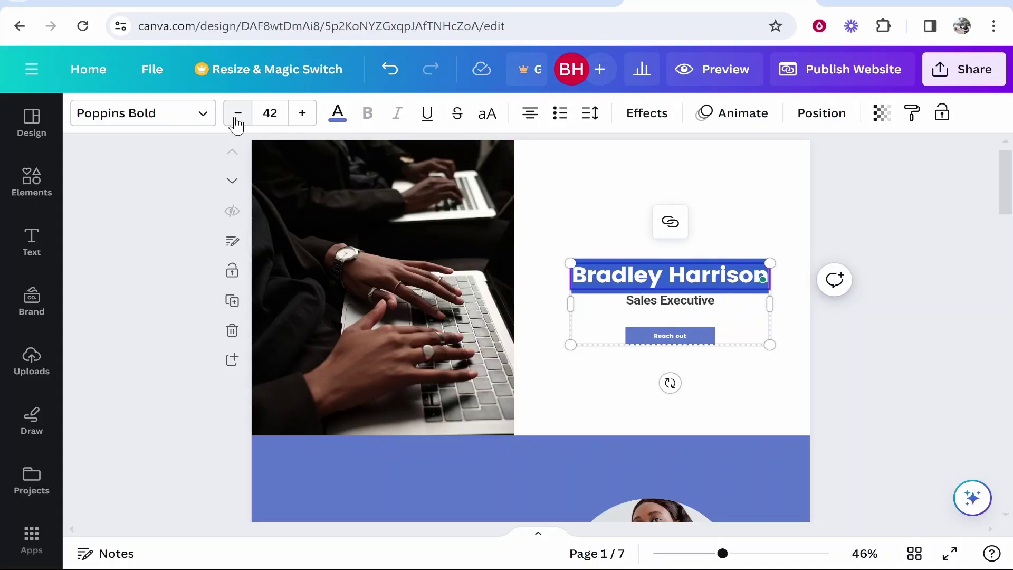
# Step: Review the heading's text colour and effect options, leaving them unchanged
pyautogui.click(337, 113)
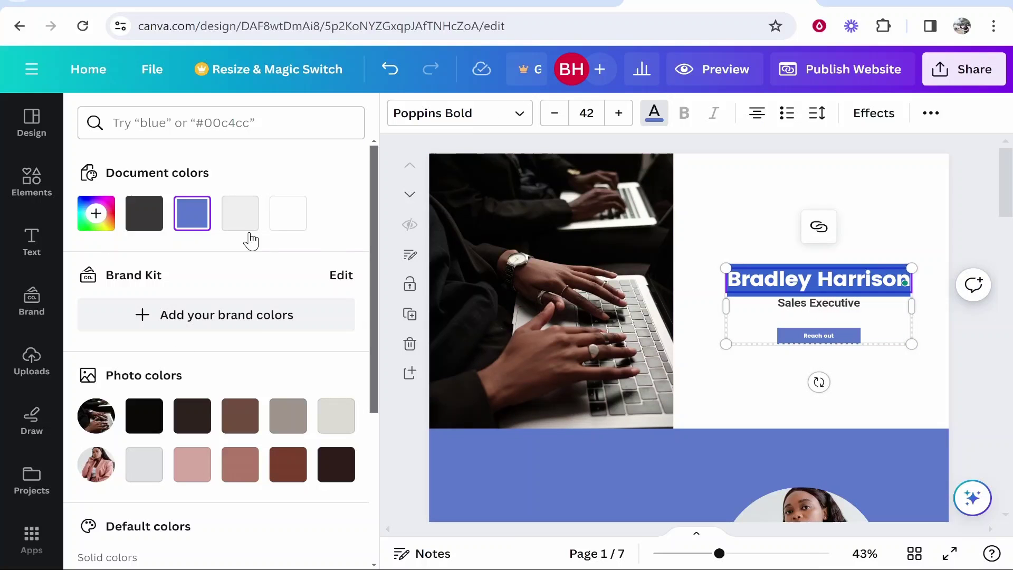
pyautogui.click(851, 203)
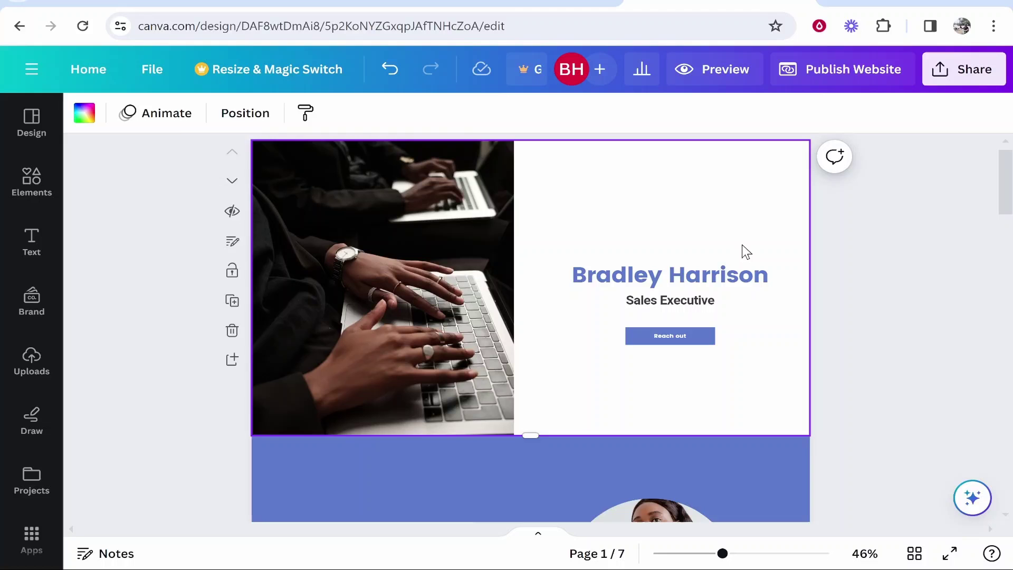
pyautogui.click(700, 264)
pyautogui.moveTo(669, 276); pyautogui.dragTo(769, 275)
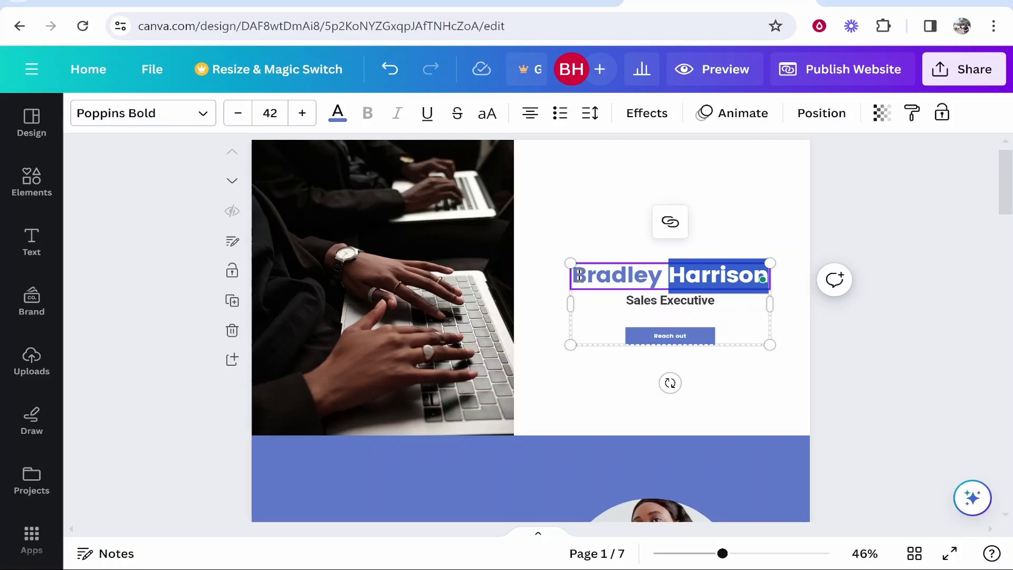
pyautogui.moveTo(579, 276); pyautogui.dragTo(571, 275)
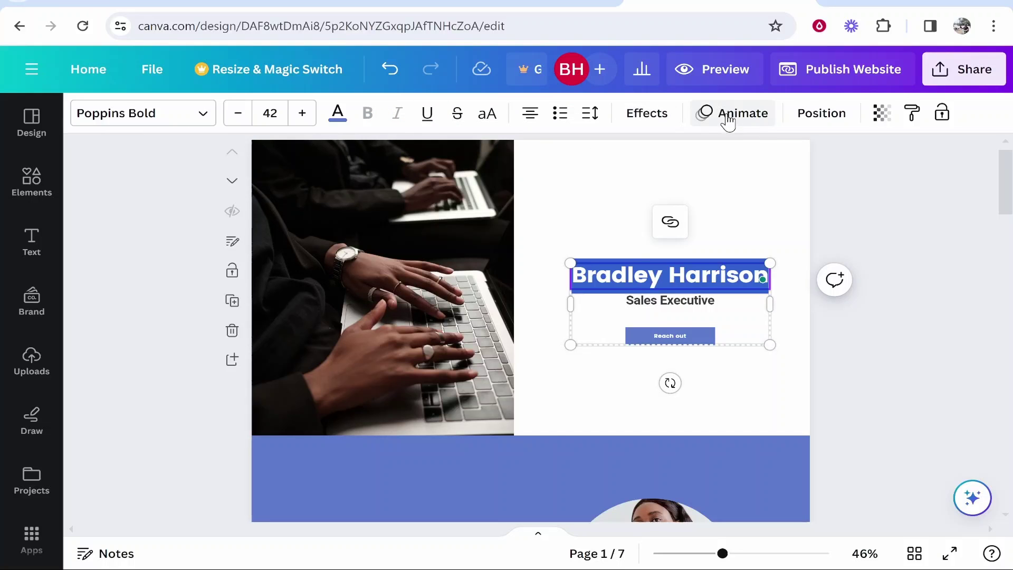
pyautogui.click(649, 113)
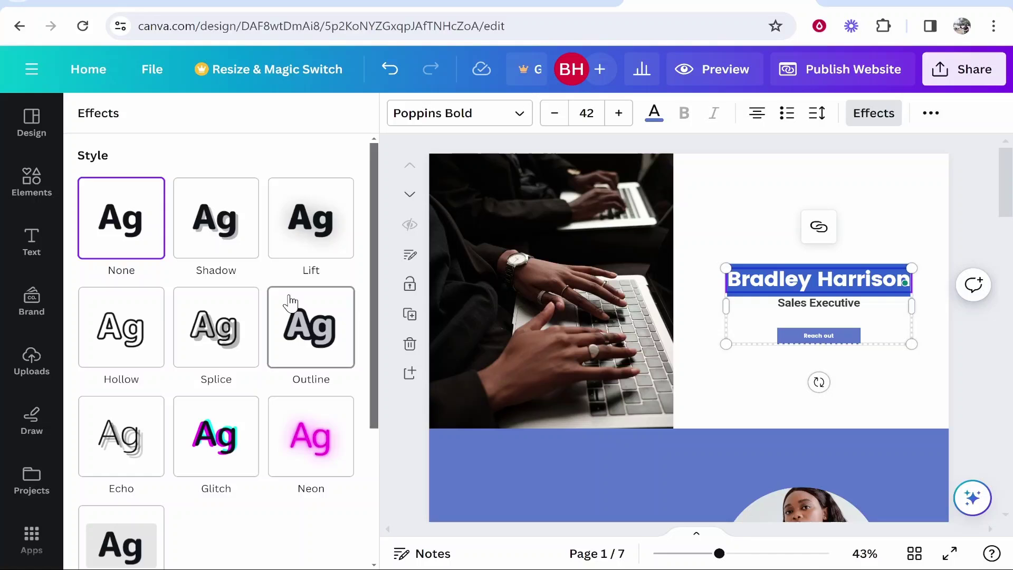
pyautogui.scroll(-3, 153, 318)
pyautogui.scroll(3, 177, 317)
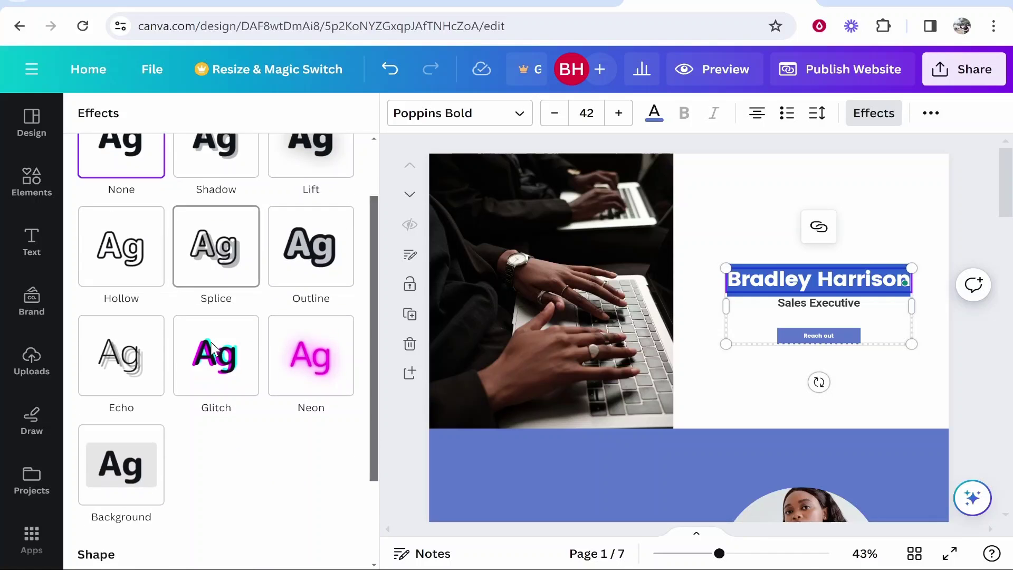
pyautogui.press('Escape')
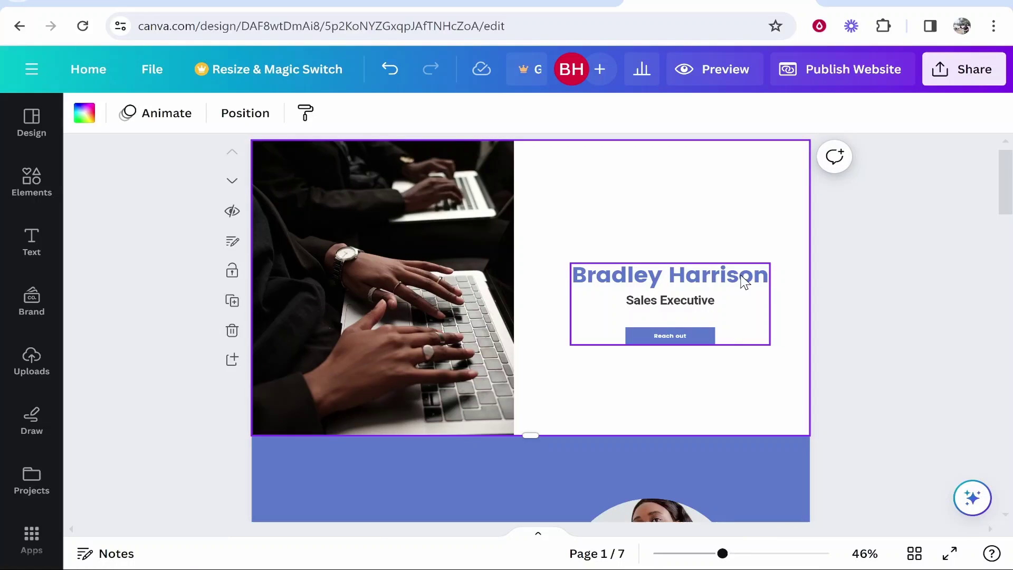
pyautogui.click(744, 281)
# Step: Delete the Sales Executive line below the name heading
pyautogui.click(624, 238)
pyautogui.doubleClick(723, 300)
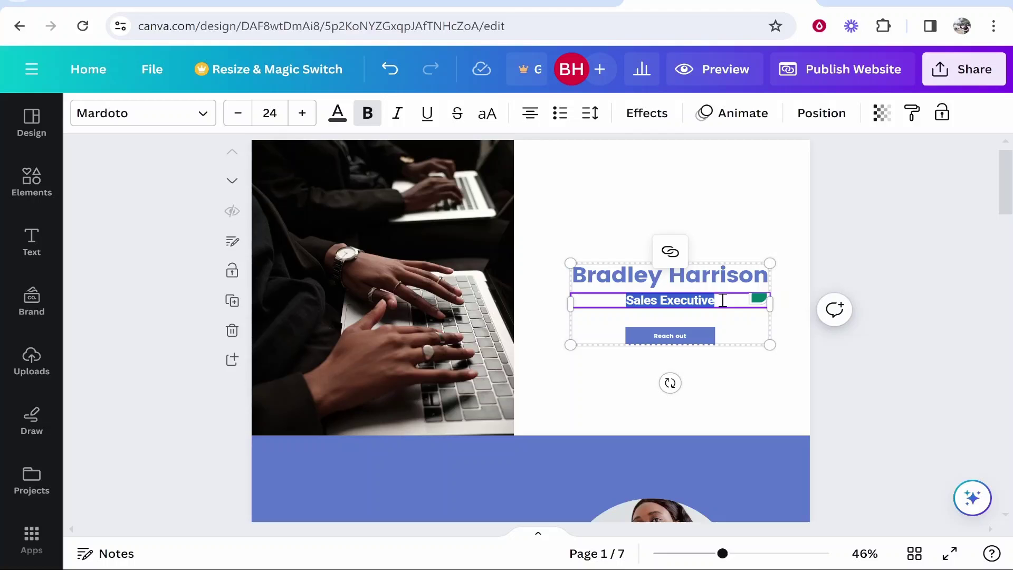
pyautogui.click(739, 301)
pyautogui.click(742, 334)
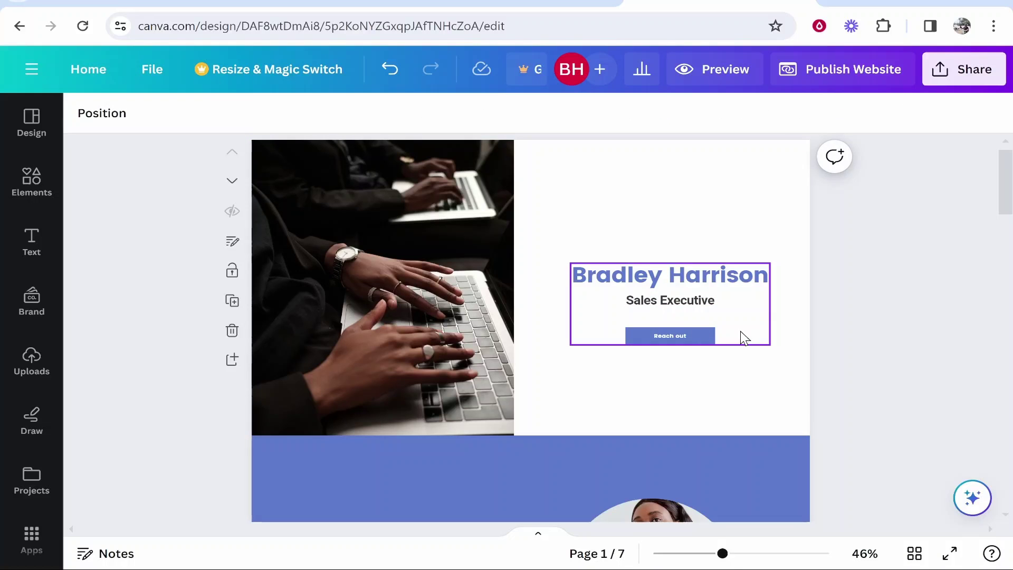
pyautogui.click(756, 306)
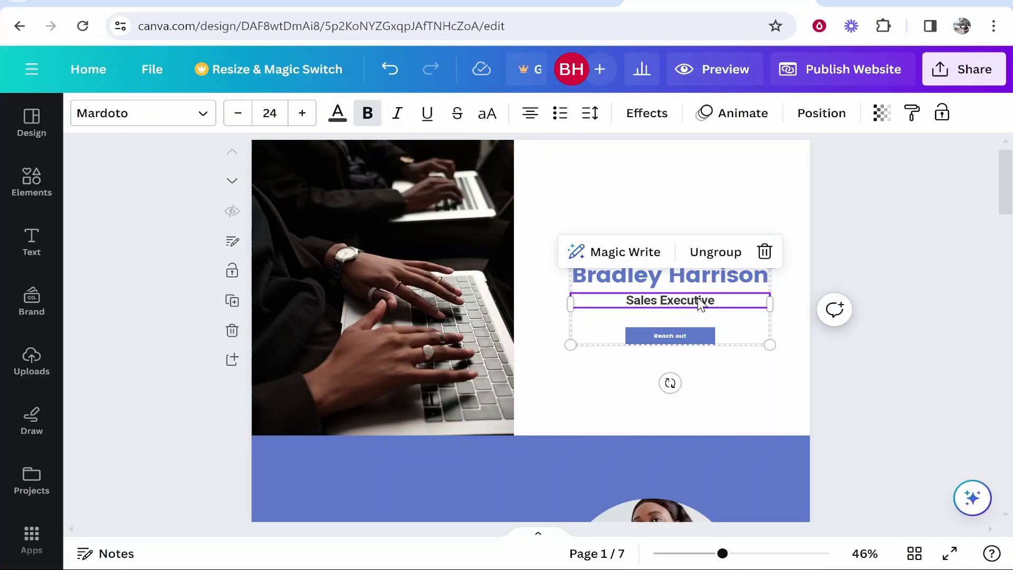
pyautogui.press('Delete')
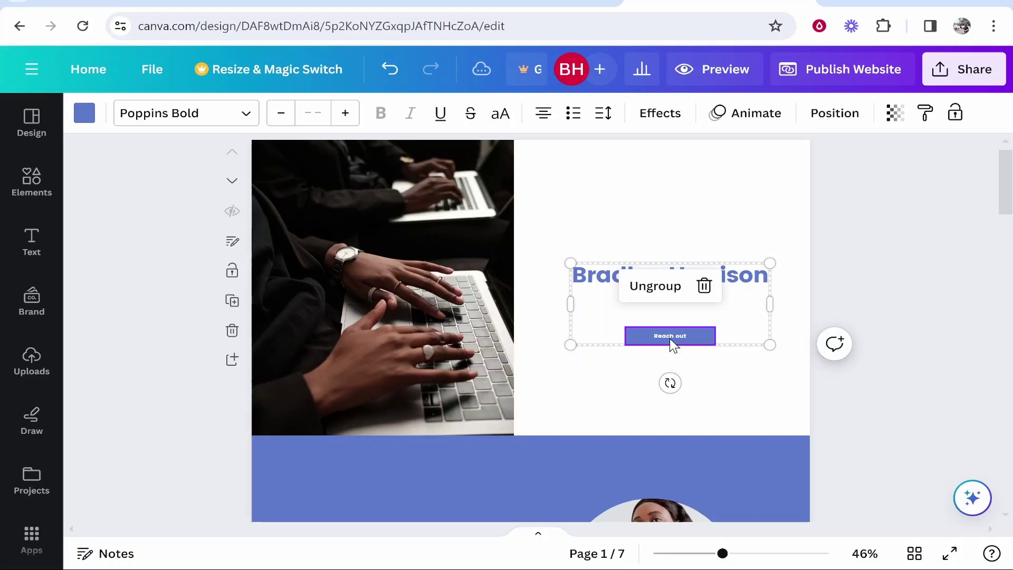
# Step: Ungroup, delete the Reach out button and label, and move the heading near the top
pyautogui.click(654, 288)
pyautogui.click(689, 360)
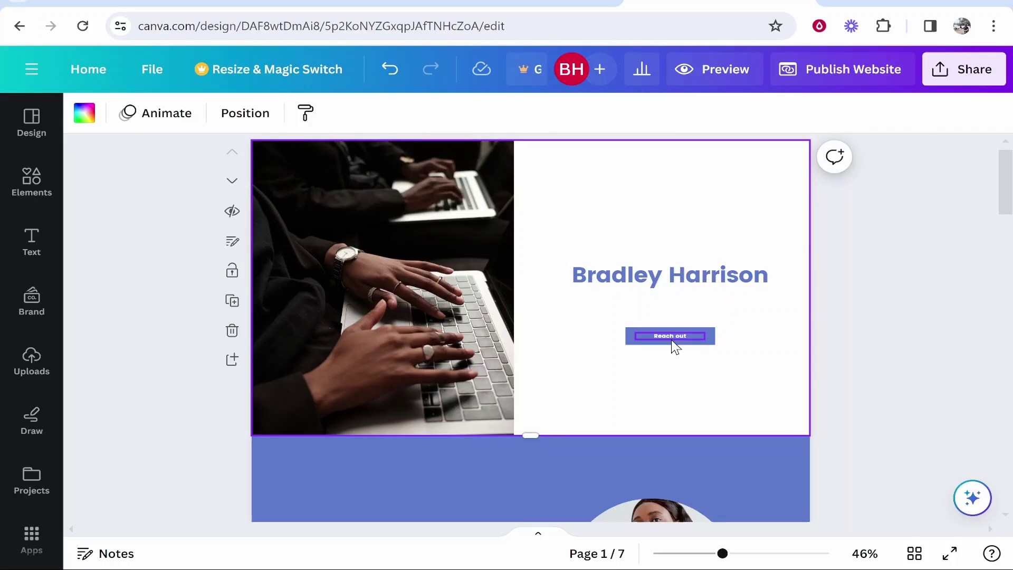
pyautogui.click(671, 340)
pyautogui.press('Delete')
pyautogui.click(673, 340)
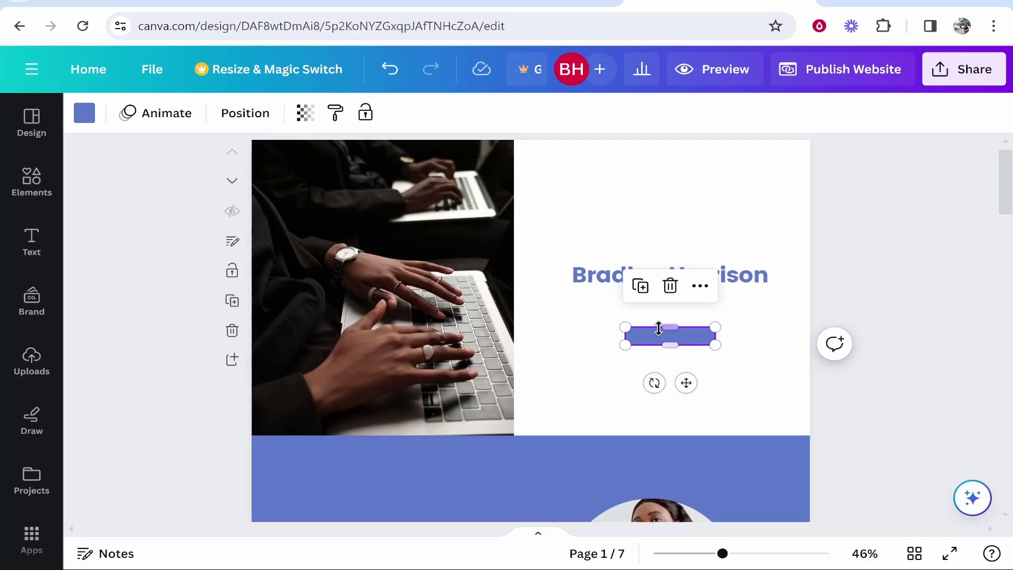
pyautogui.press('Delete')
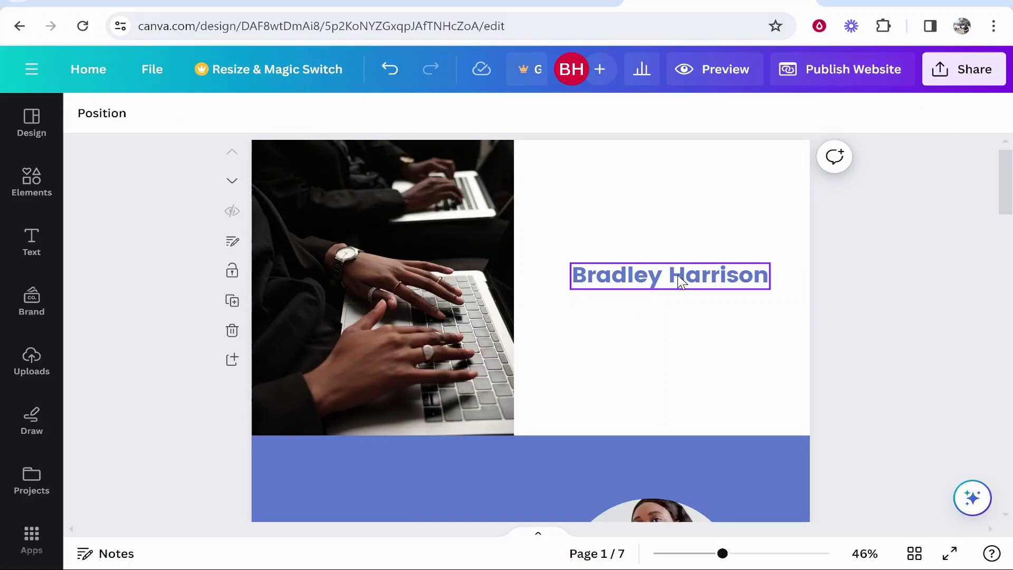
pyautogui.moveTo(681, 281); pyautogui.dragTo(683, 194)
pyautogui.click(891, 252)
pyautogui.click(620, 188)
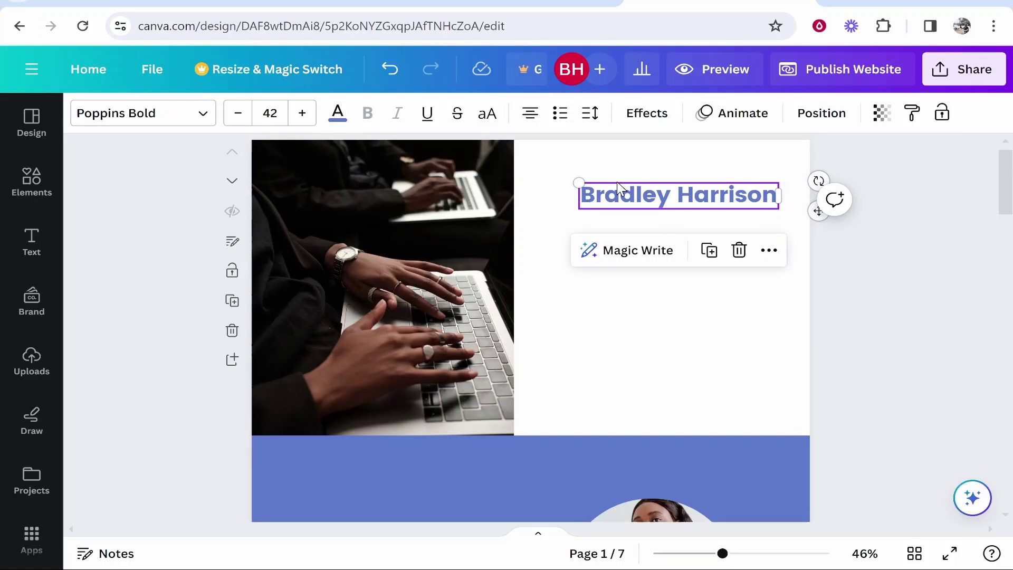
pyautogui.hotkey('ctrl', 'z')
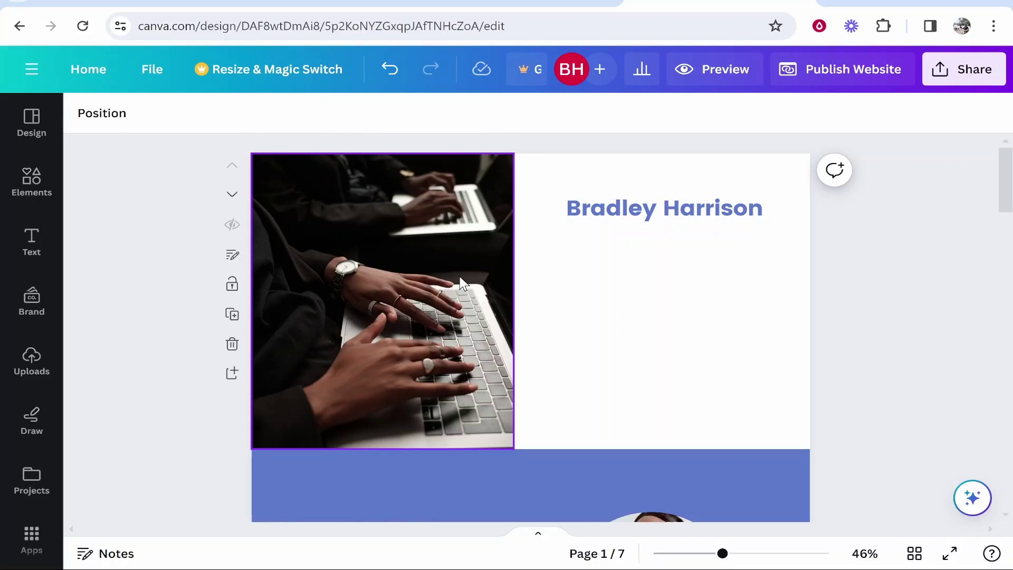
pyautogui.click(463, 283)
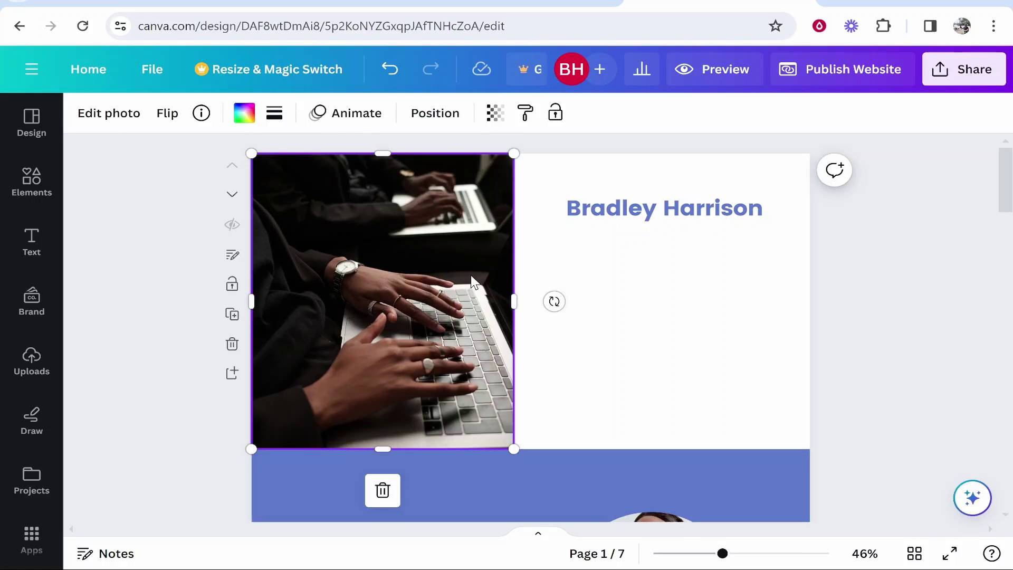
pyautogui.click(117, 121)
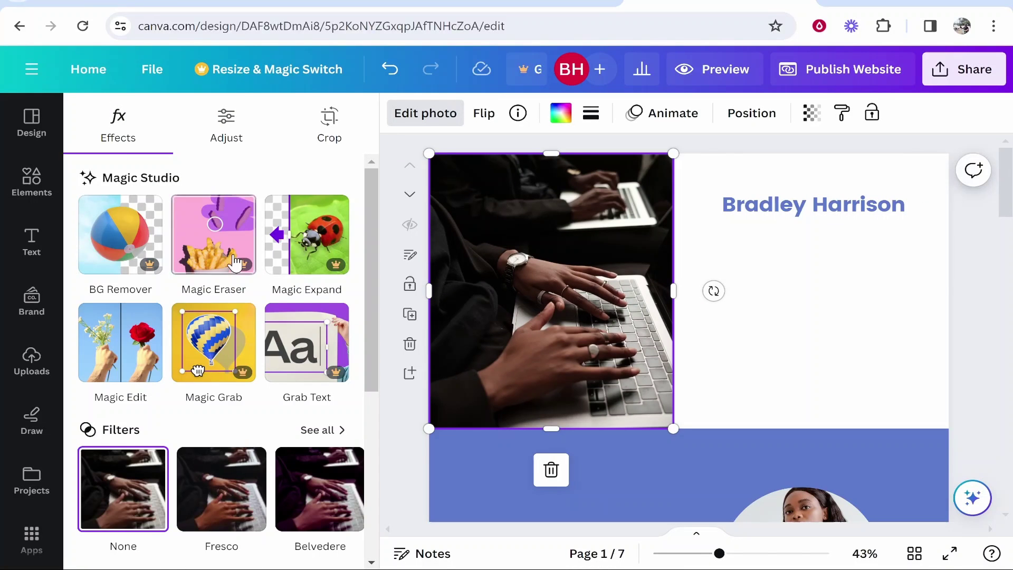
pyautogui.scroll(-3, 242, 263)
pyautogui.scroll(-3, 243, 262)
pyautogui.scroll(3, 198, 274)
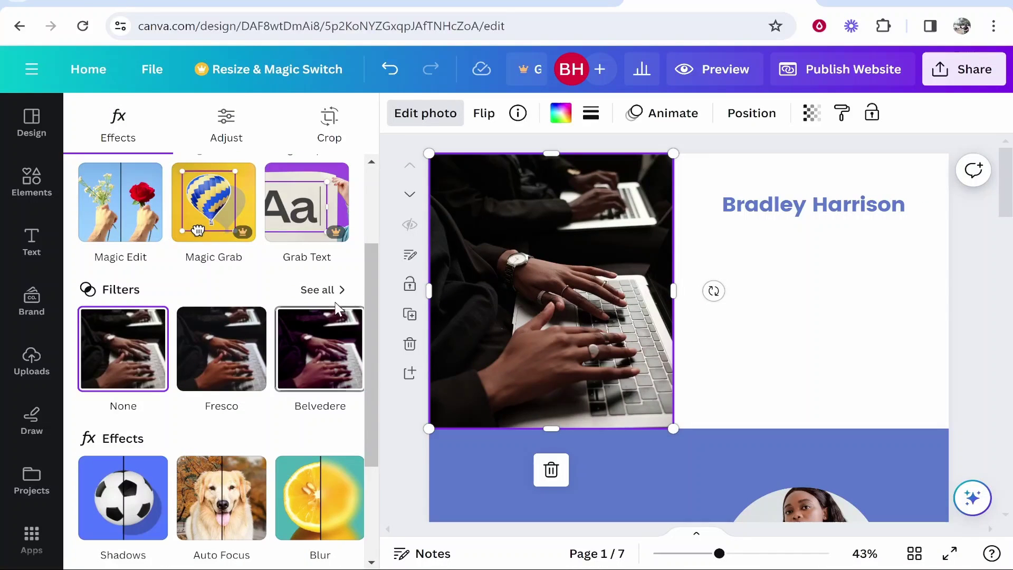
pyautogui.scroll(-3, 186, 498)
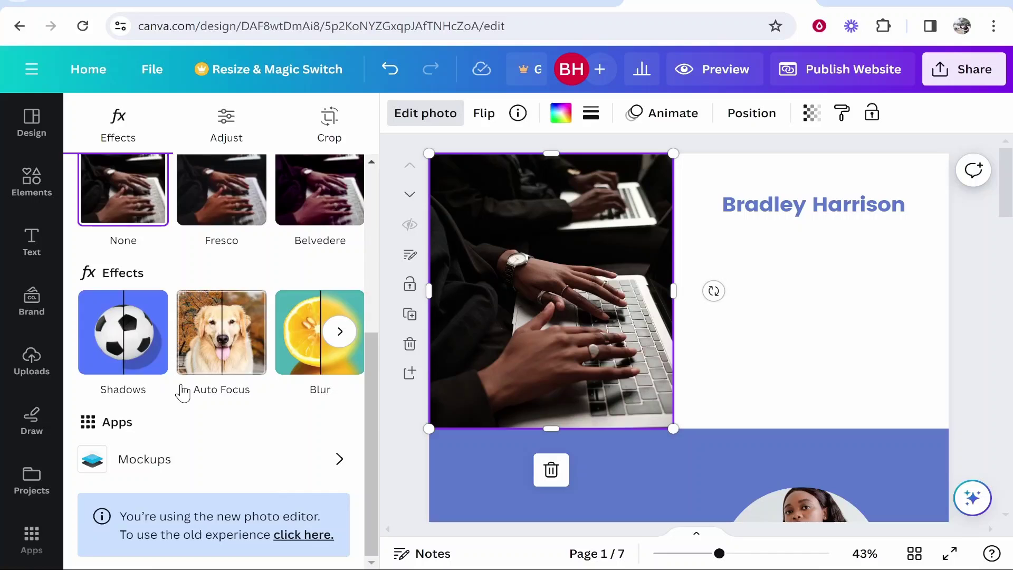
pyautogui.scroll(5, 185, 396)
pyautogui.click(418, 119)
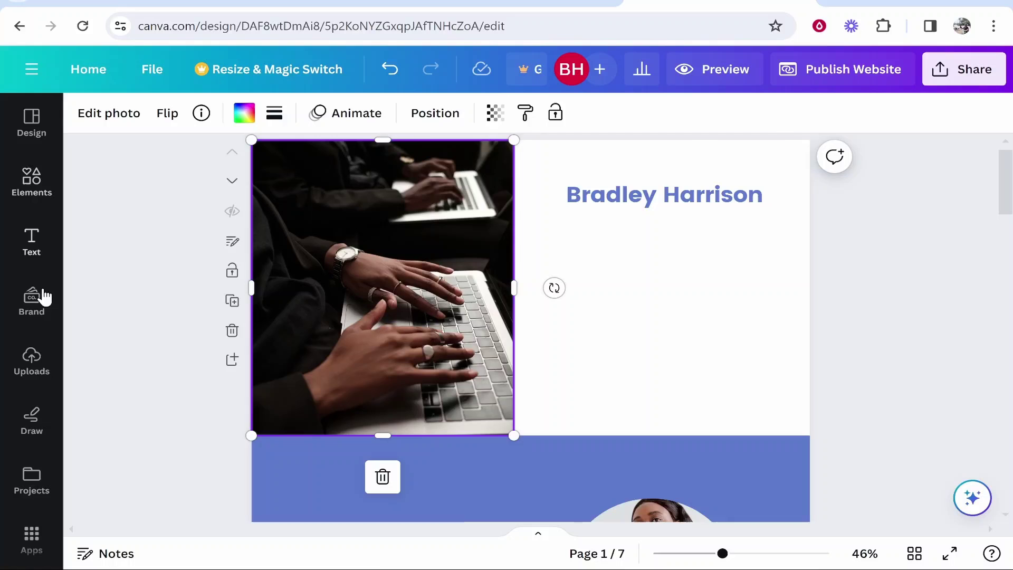
# Step: Drag the uploaded photo of the man in sunglasses into the laptop image frame
pyautogui.click(32, 364)
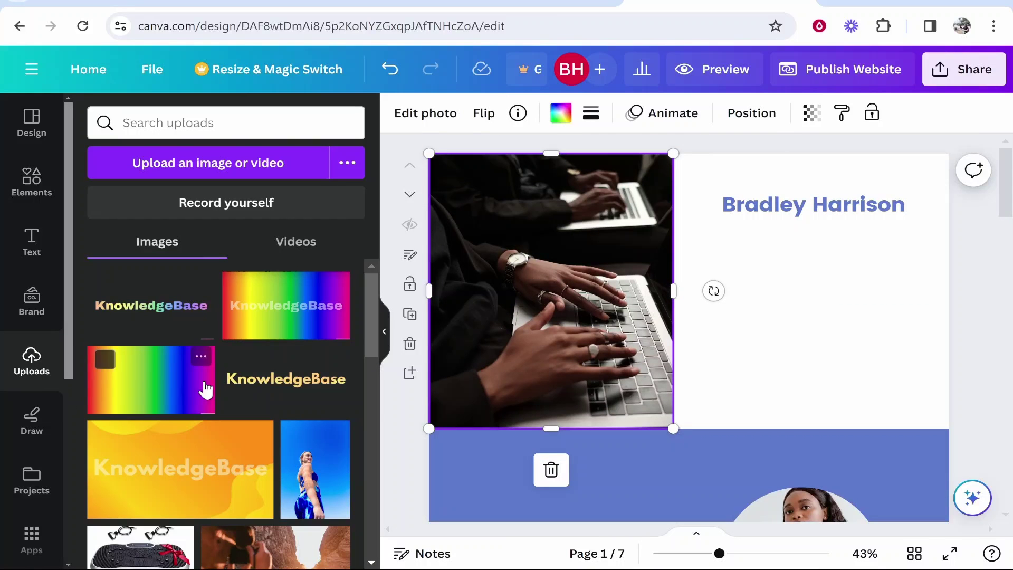
pyautogui.scroll(-3, 203, 343)
pyautogui.scroll(3, 248, 382)
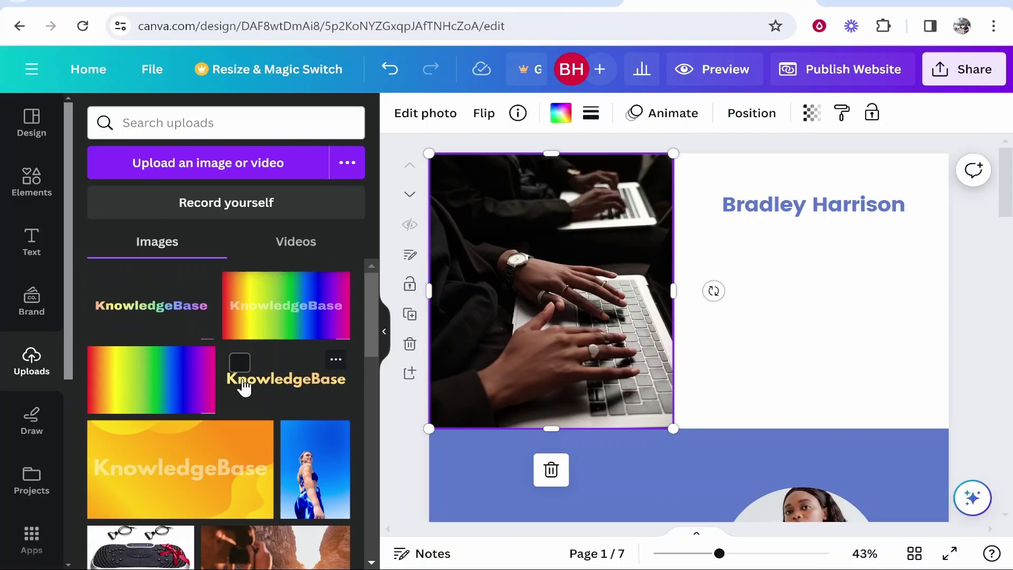
pyautogui.scroll(-4, 263, 385)
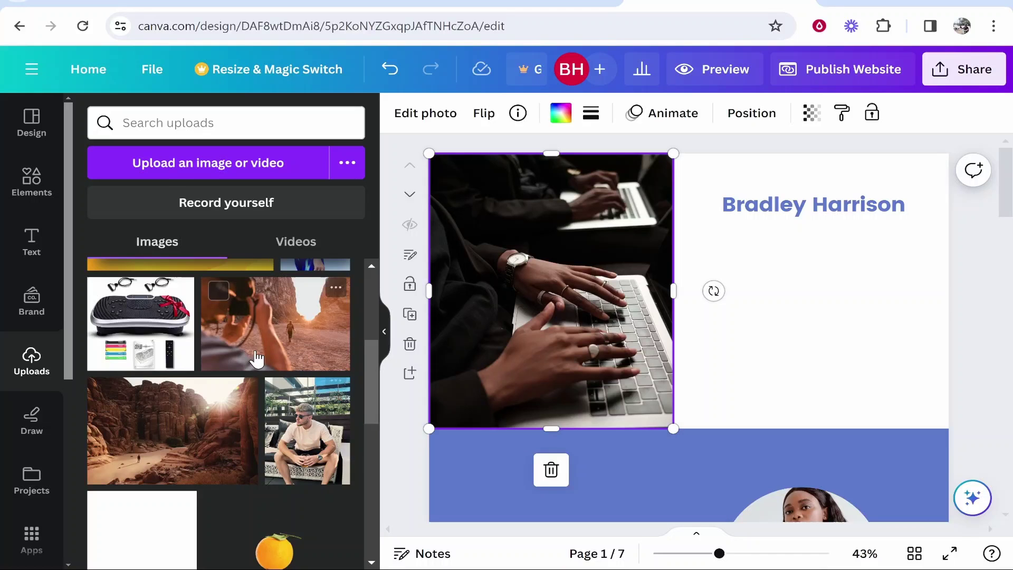
pyautogui.scroll(-2, 223, 321)
pyautogui.scroll(2, 229, 332)
pyautogui.scroll(-2, 238, 349)
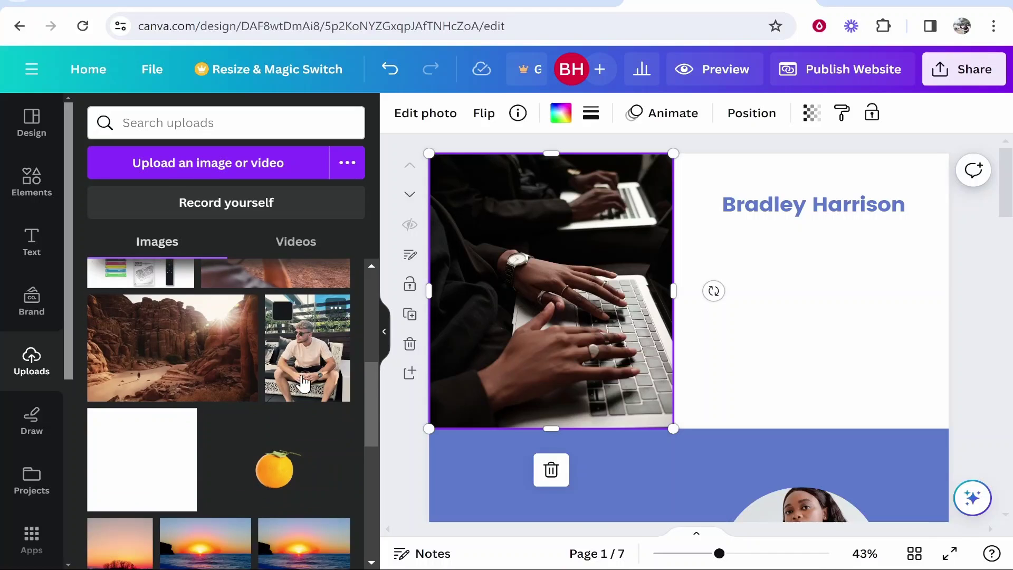
pyautogui.moveTo(302, 378); pyautogui.dragTo(549, 240)
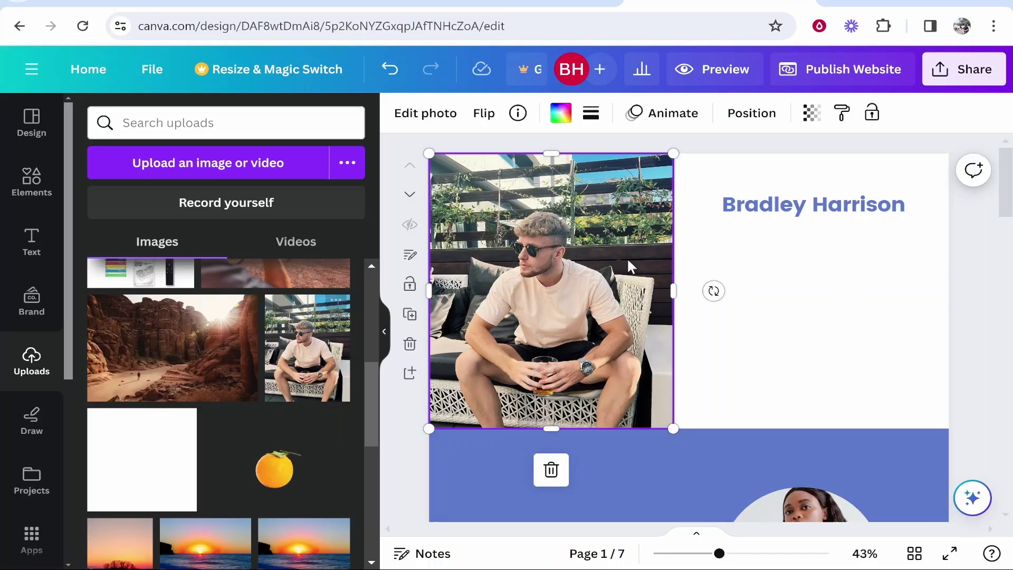
pyautogui.click(845, 295)
# Step: Search the Elements library for 'beach'
pyautogui.click(33, 185)
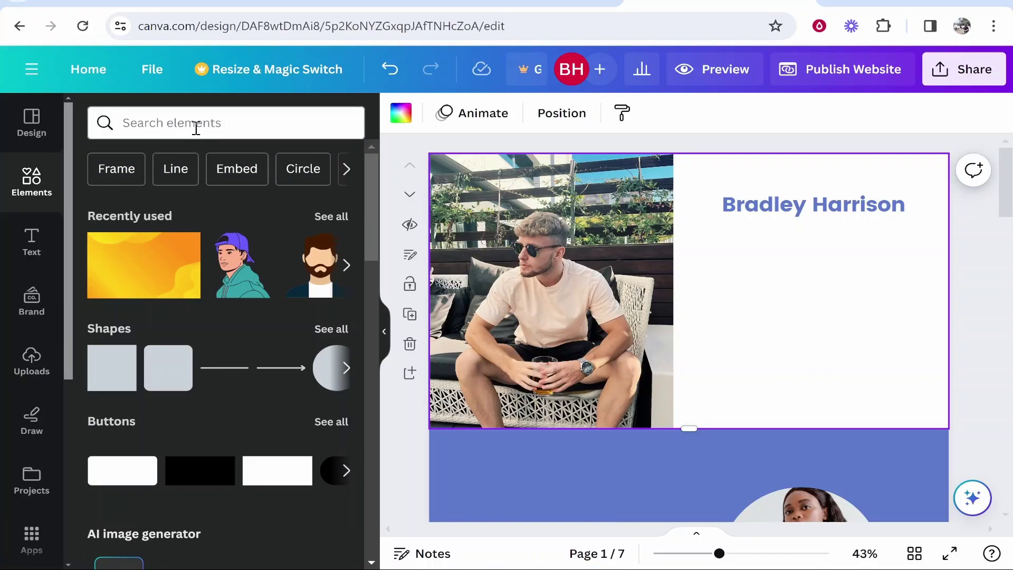
pyautogui.click(195, 126)
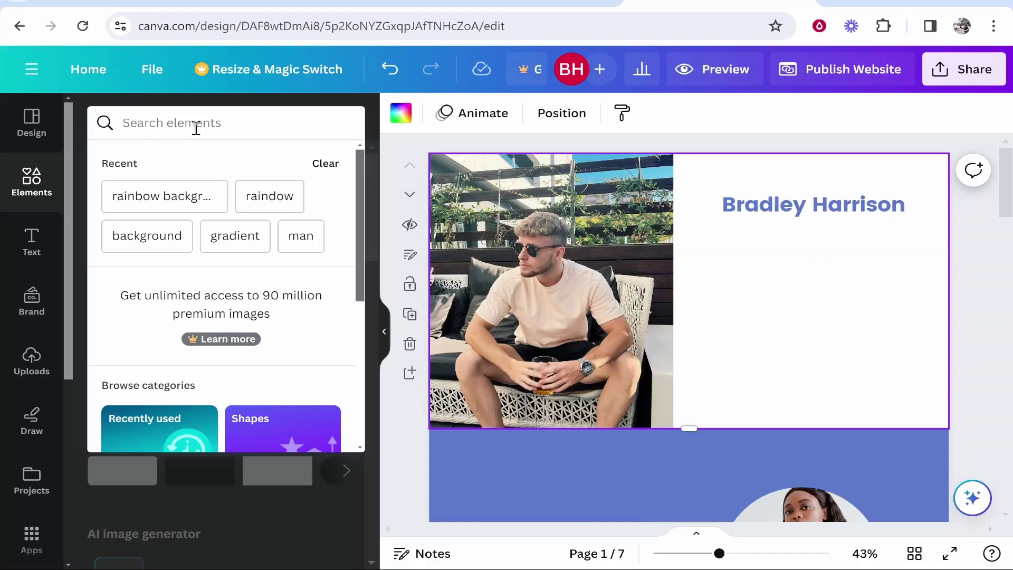
pyautogui.write('beach')
pyautogui.press('Return')
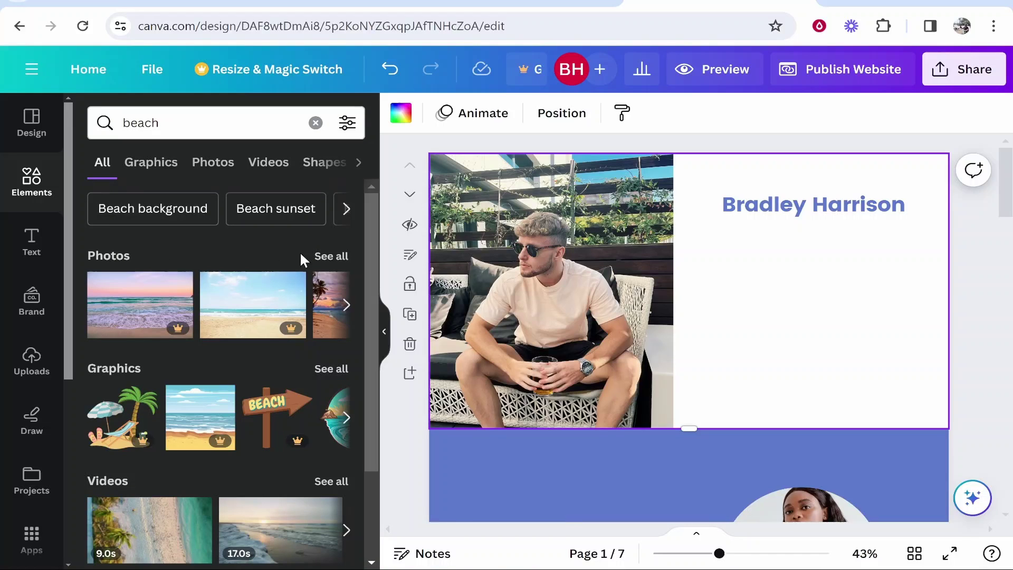
pyautogui.scroll(-2, 185, 289)
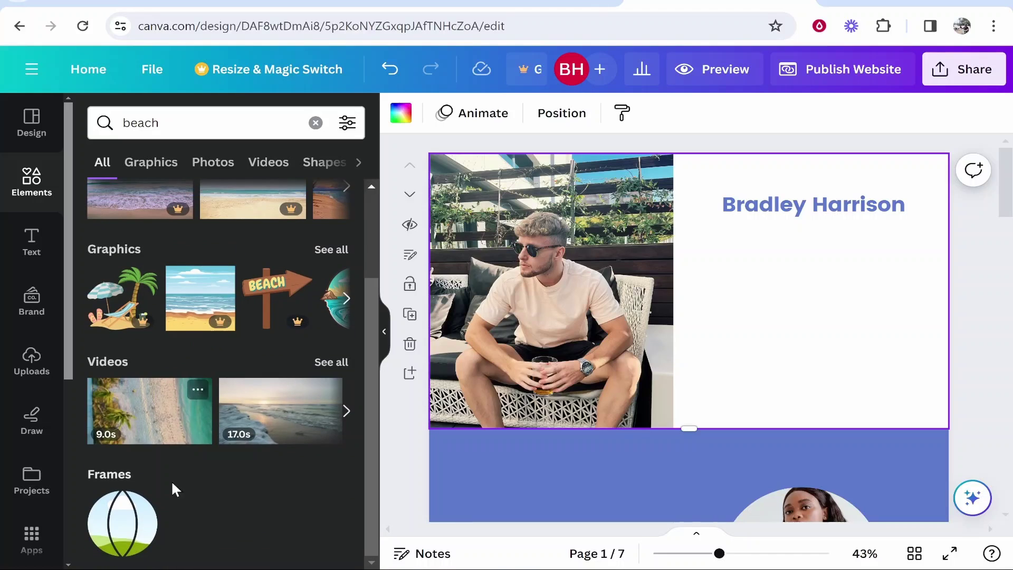
pyautogui.scroll(2, 244, 453)
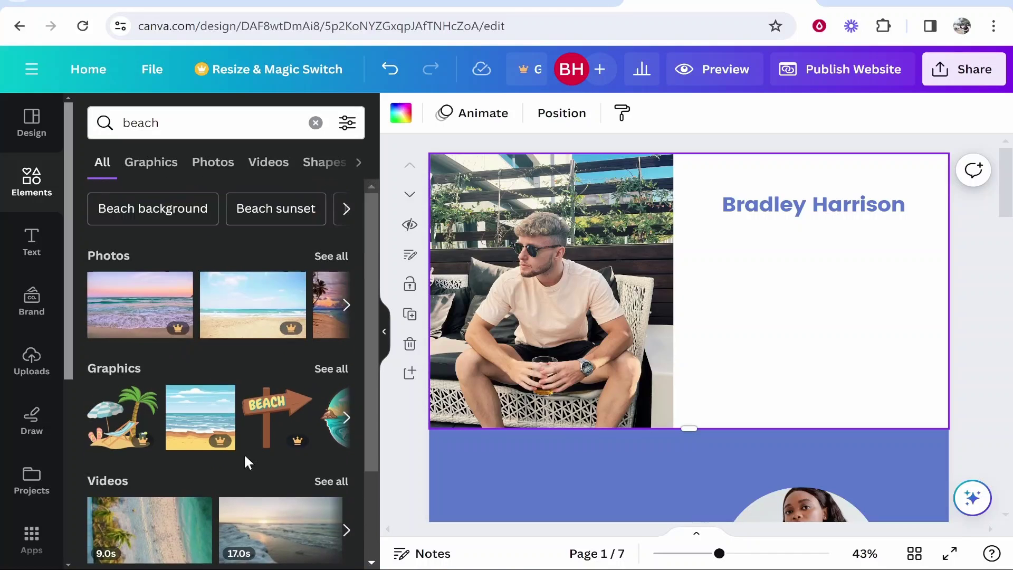
# Step: Show all beach photos and try one in the frame, then remove it, keeping the man
pyautogui.click(331, 256)
pyautogui.scroll(-4, 245, 332)
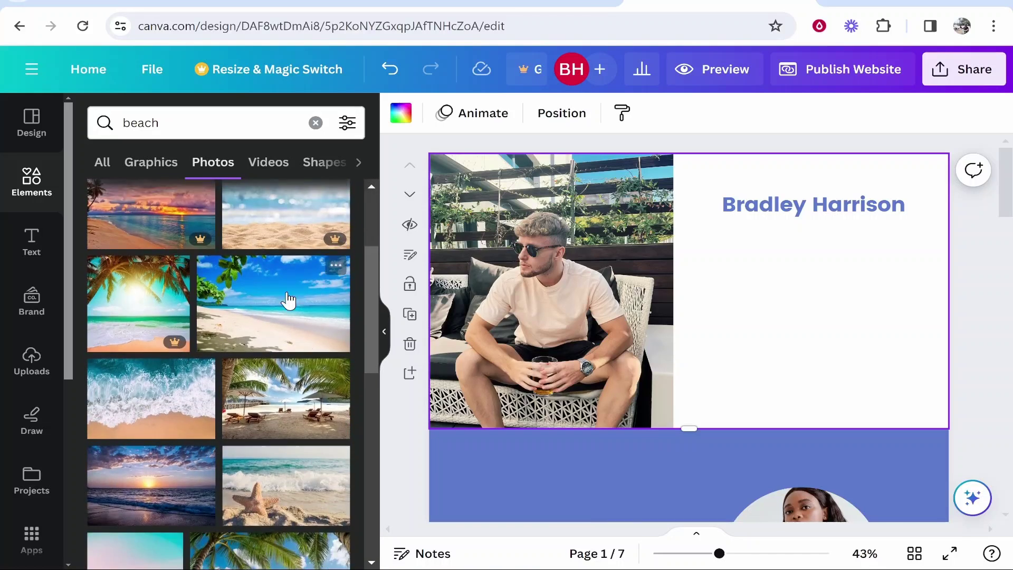
pyautogui.scroll(2, 201, 338)
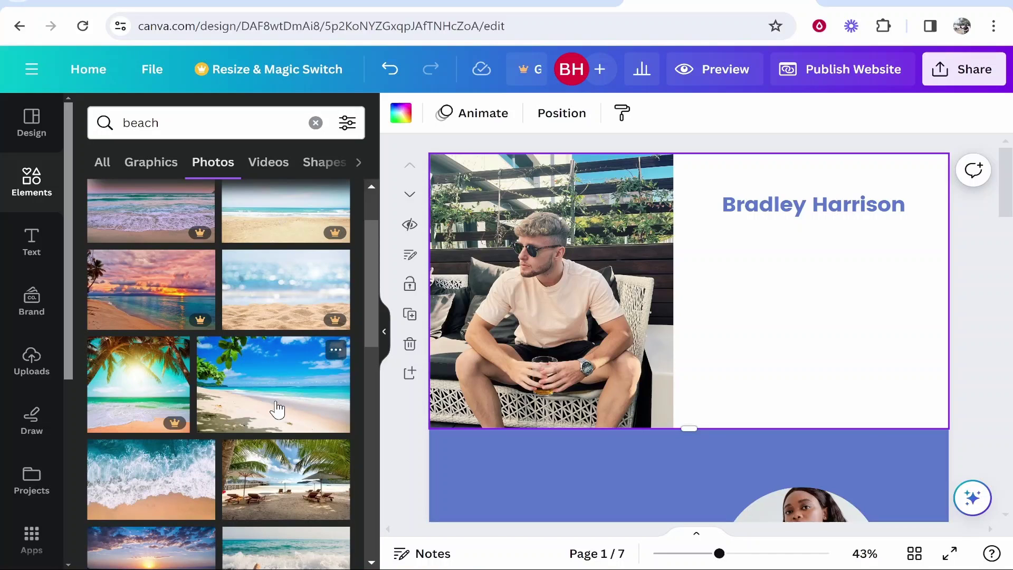
pyautogui.moveTo(280, 393); pyautogui.dragTo(541, 263)
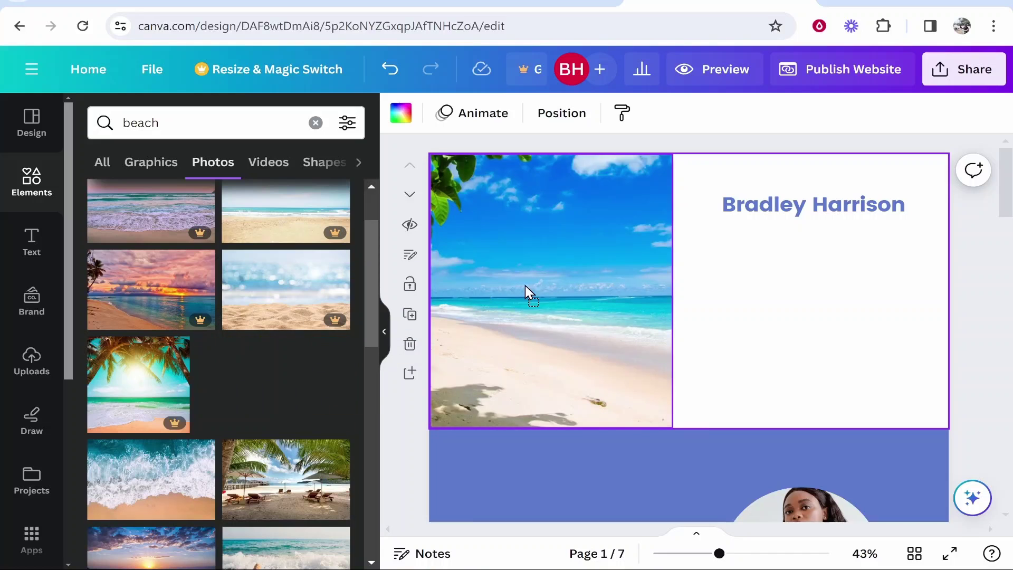
pyautogui.moveTo(615, 275); pyautogui.dragTo(278, 398)
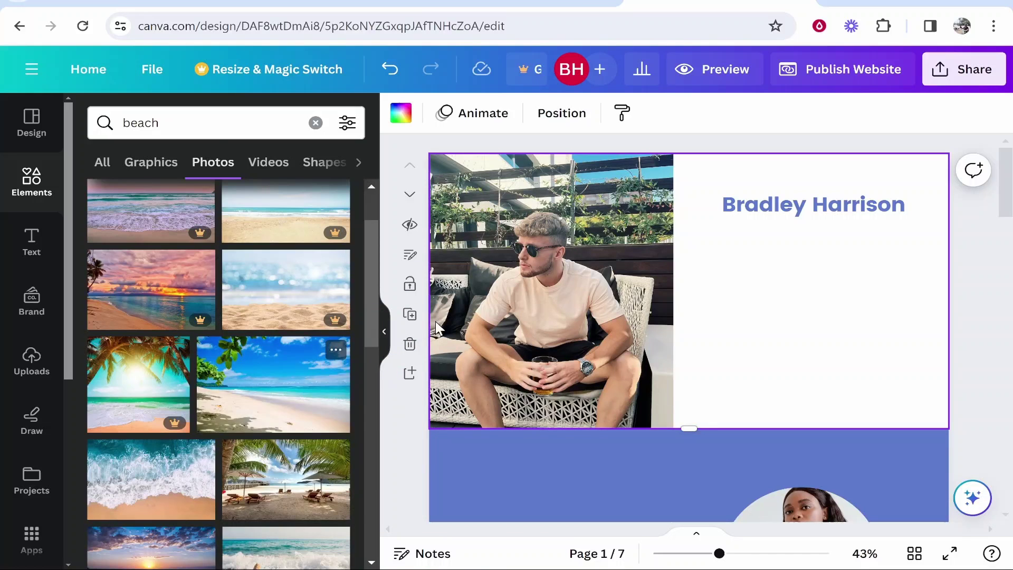
pyautogui.click(650, 237)
pyautogui.scroll(-5, 661, 257)
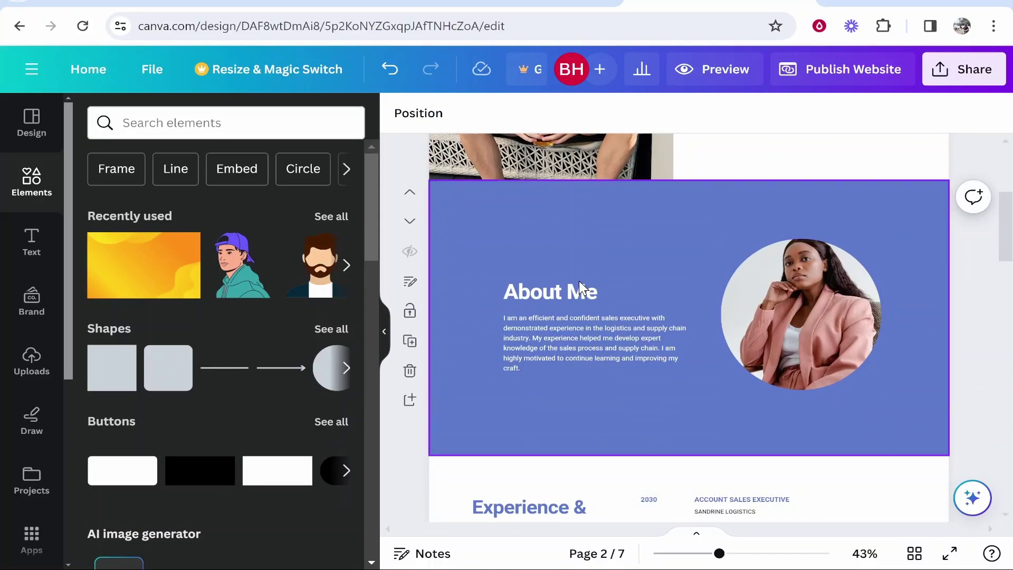
pyautogui.click(543, 265)
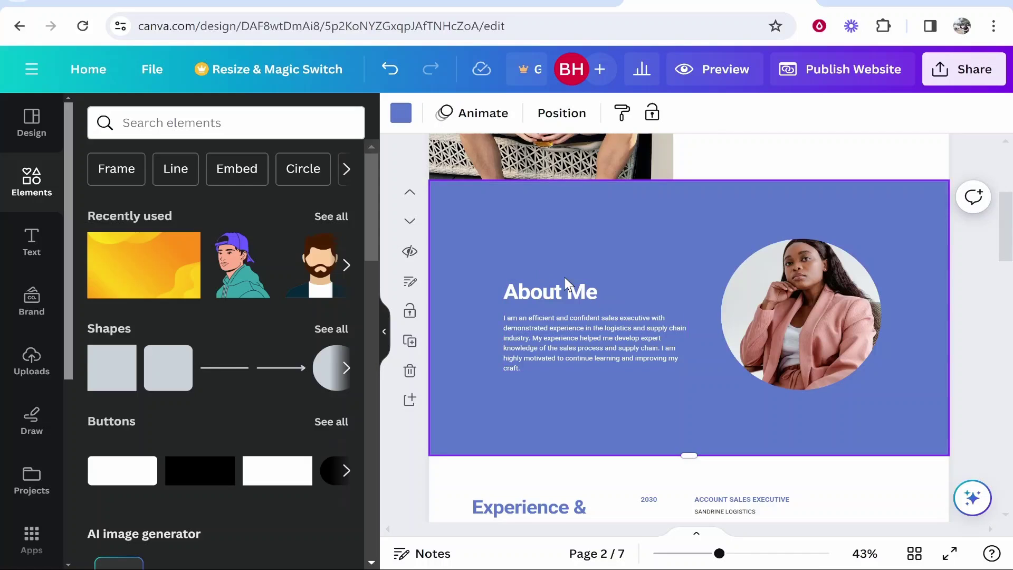
pyautogui.scroll(3, 433, 170)
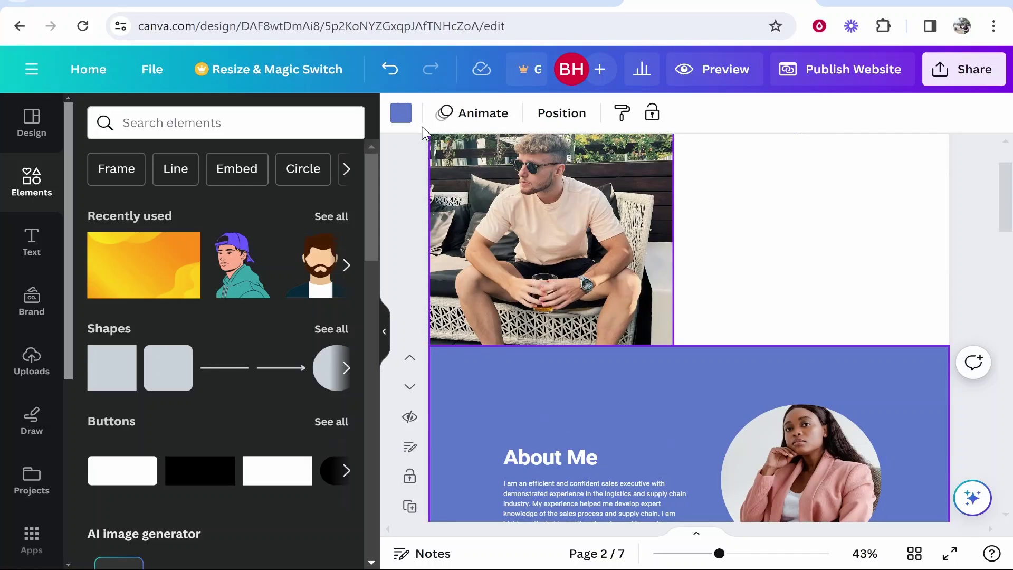
pyautogui.click(399, 117)
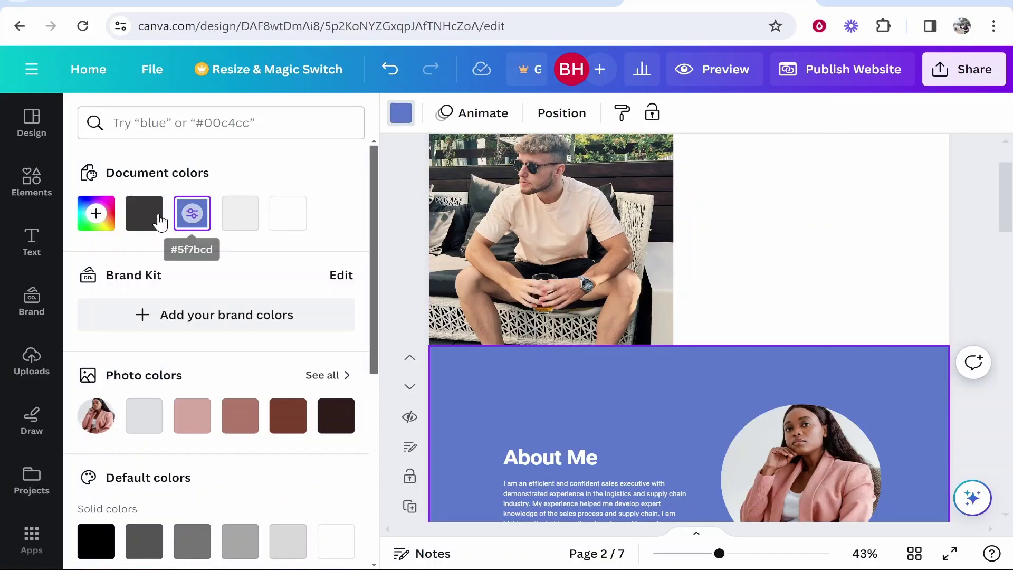
pyautogui.click(144, 213)
pyautogui.scroll(-3, 802, 316)
pyautogui.click(801, 314)
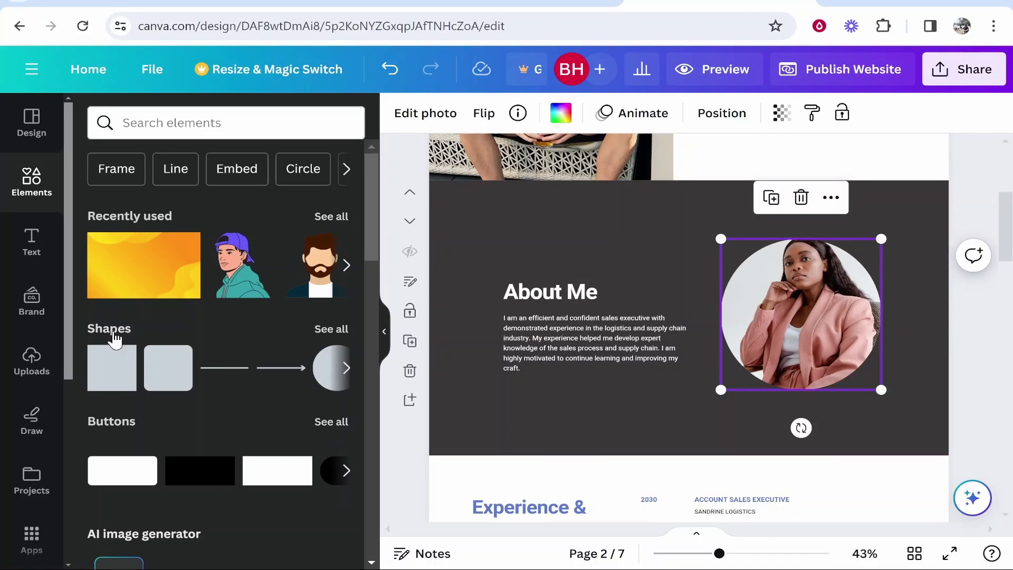
pyautogui.moveTo(855, 316); pyautogui.dragTo(628, 268)
pyautogui.moveTo(656, 343); pyautogui.dragTo(578, 273)
pyautogui.click(690, 255)
pyautogui.moveTo(519, 215)
pyautogui.mouseDown()
pyautogui.moveTo(548, 214)
pyautogui.moveTo(532, 213)
pyautogui.mouseUp()
pyautogui.click(719, 292)
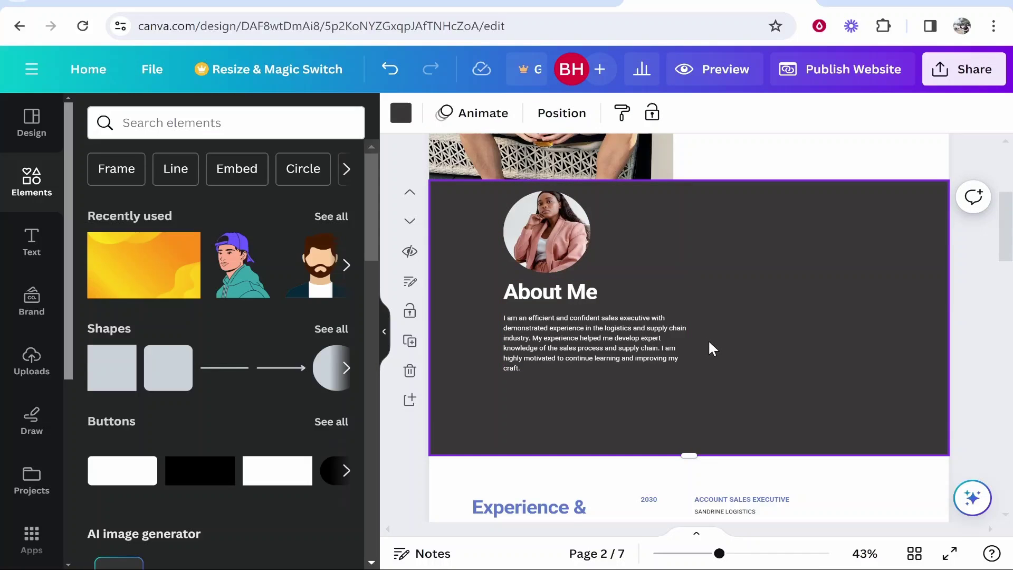
pyautogui.scroll(5, 710, 337)
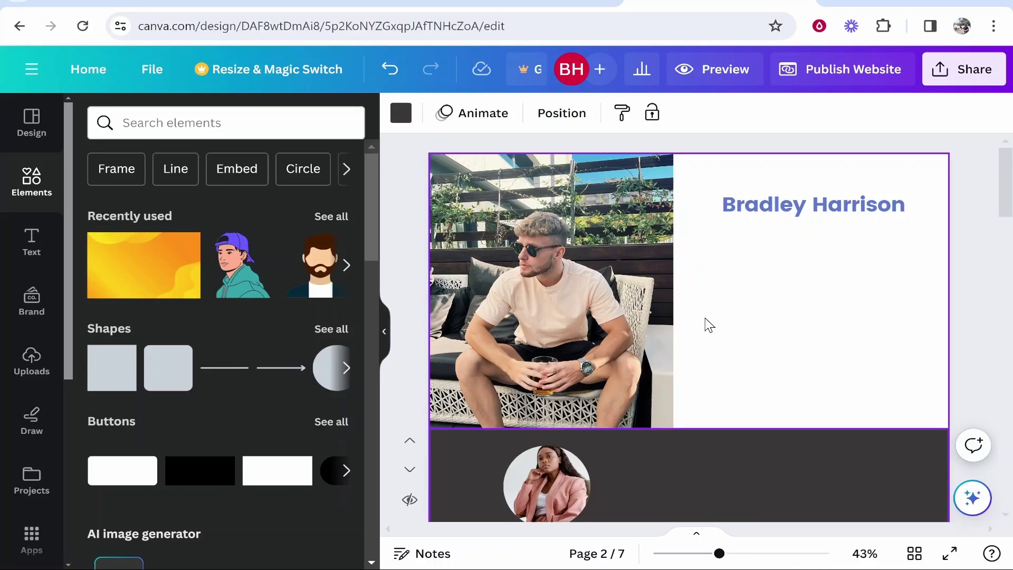
pyautogui.scroll(-5, 707, 323)
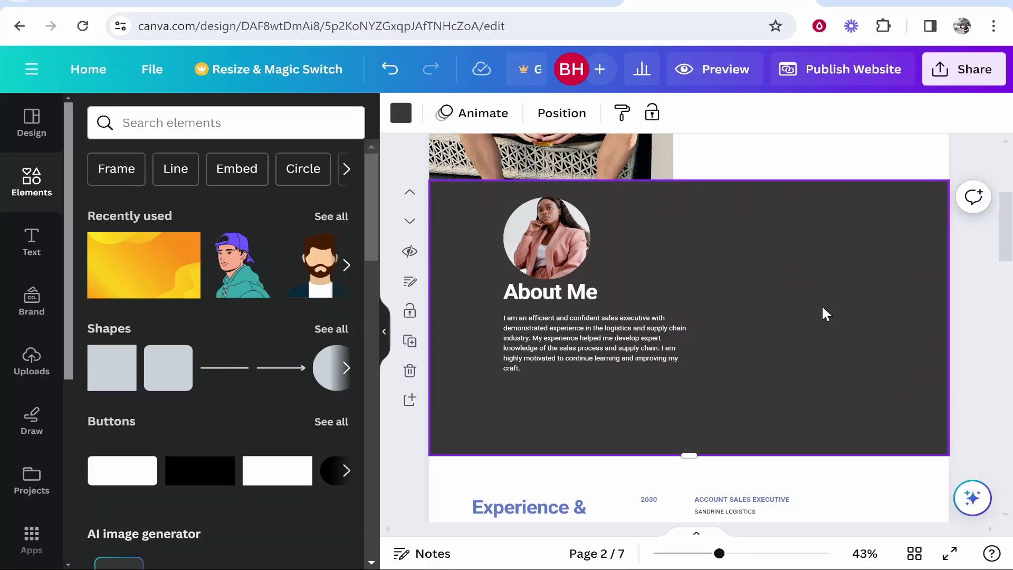
pyautogui.scroll(5, 669, 248)
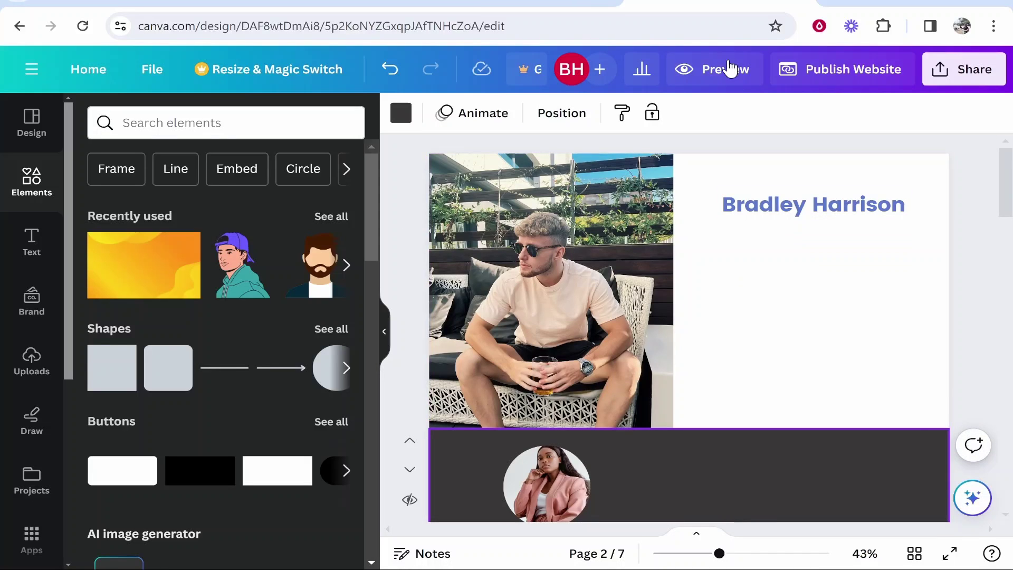
pyautogui.click(726, 69)
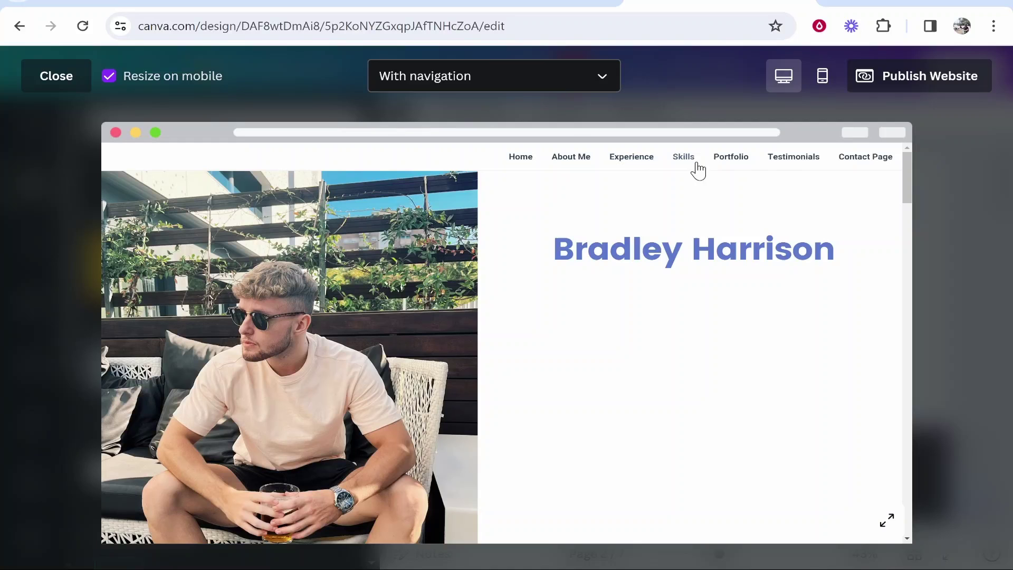
pyautogui.click(35, 79)
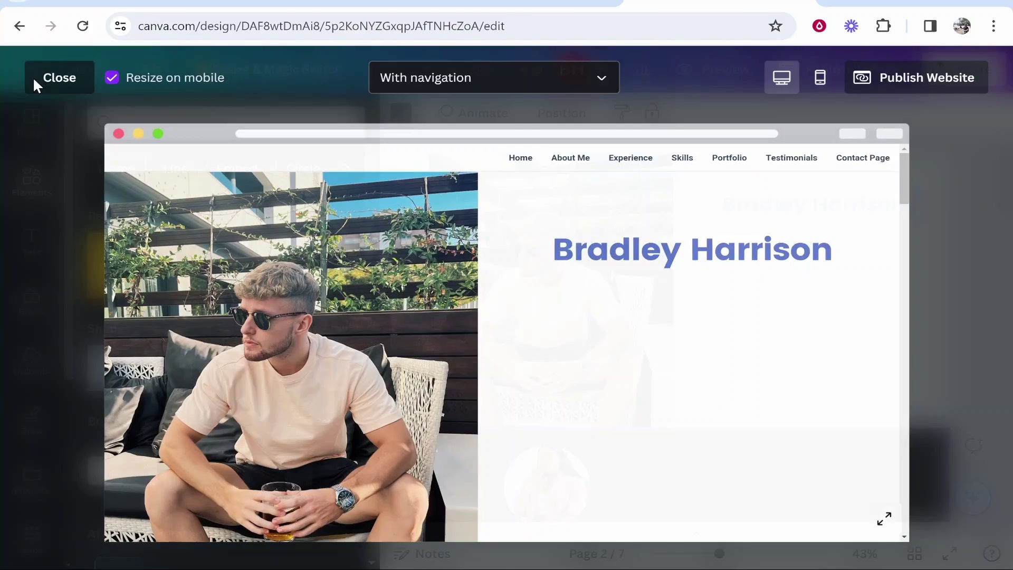
pyautogui.scroll(-3, 728, 369)
# Step: In page 2's notes, change the title 'About Me' to 'About Me Example'
pyautogui.scroll(-3, 753, 321)
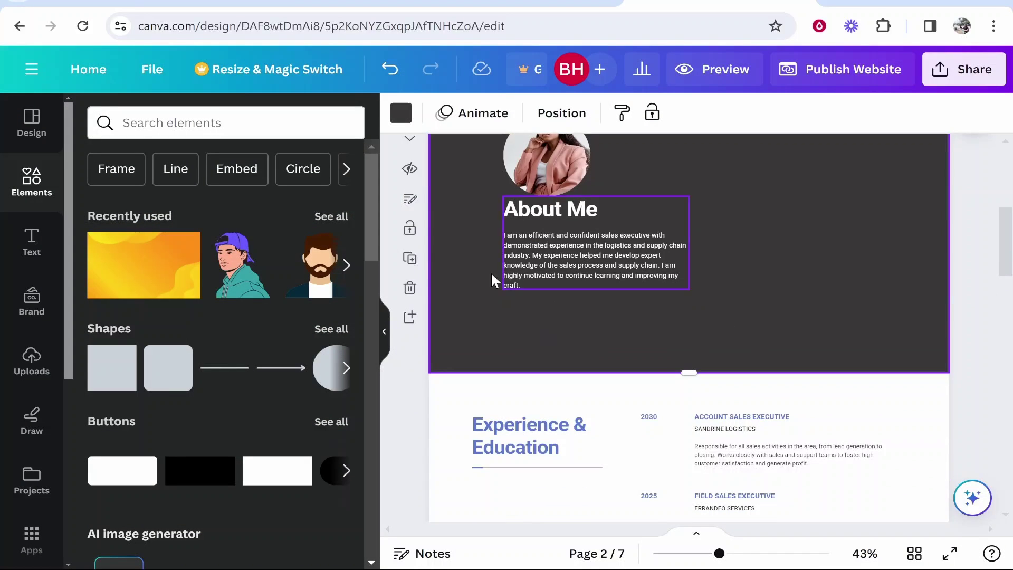
pyautogui.click(410, 201)
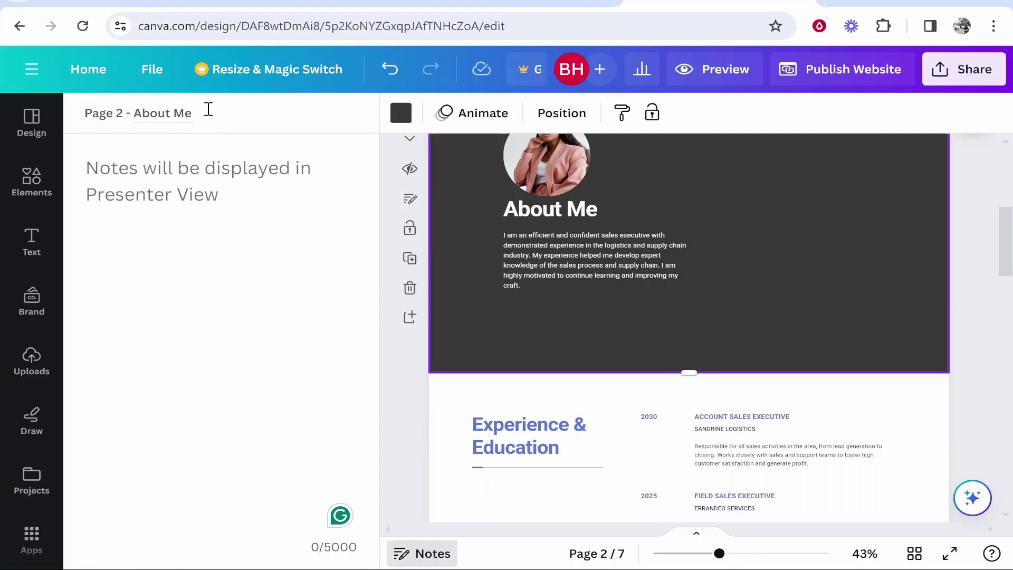
pyautogui.moveTo(151, 112); pyautogui.dragTo(204, 111)
pyautogui.click(199, 111)
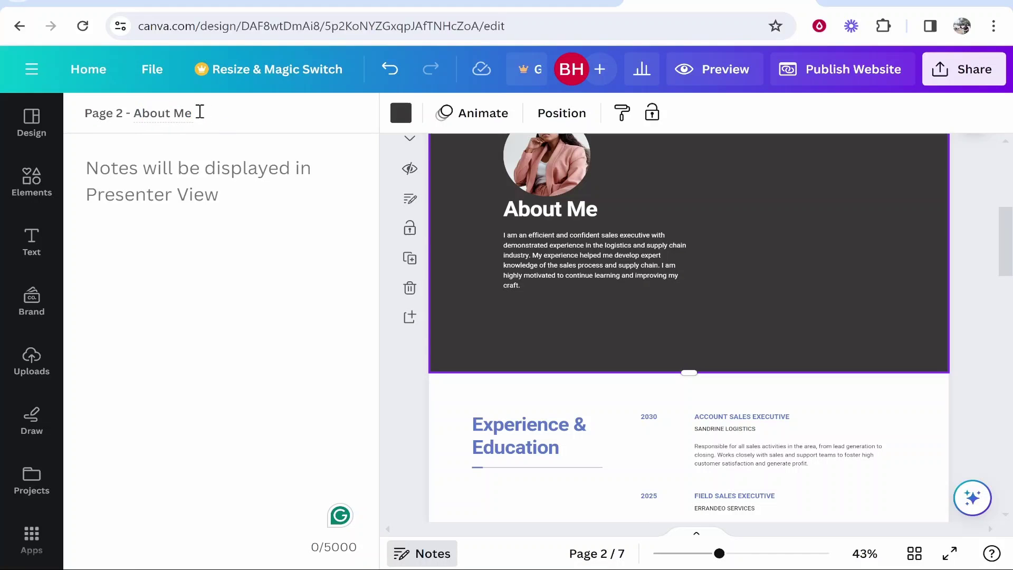
pyautogui.moveTo(142, 113); pyautogui.dragTo(211, 111)
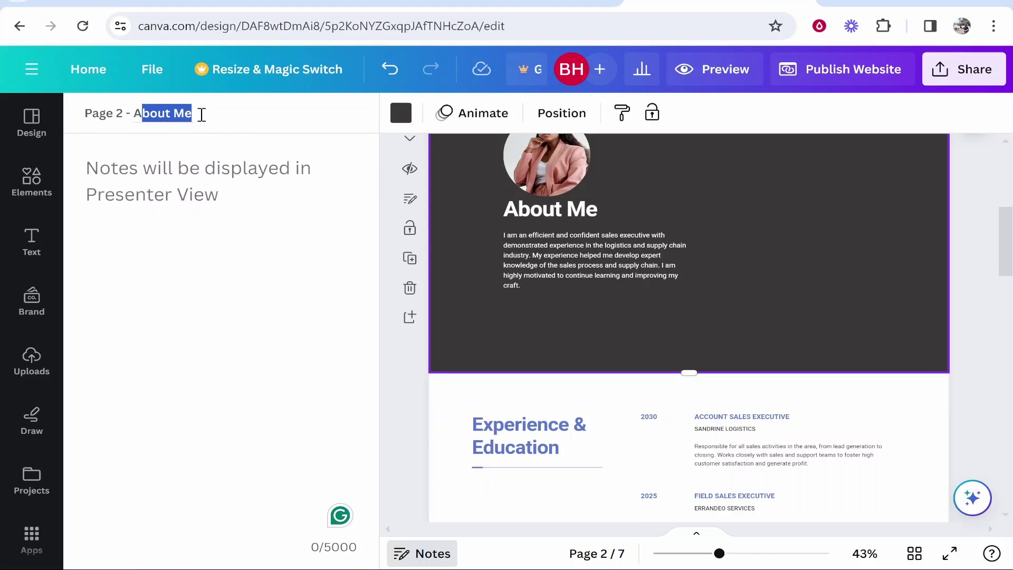
pyautogui.click(193, 113)
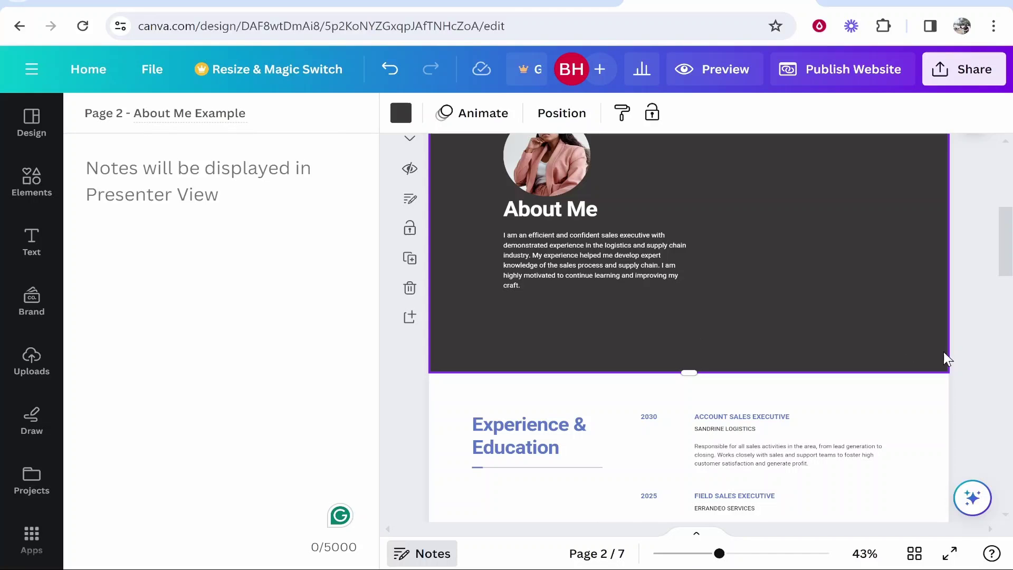
pyautogui.scroll(5, 855, 296)
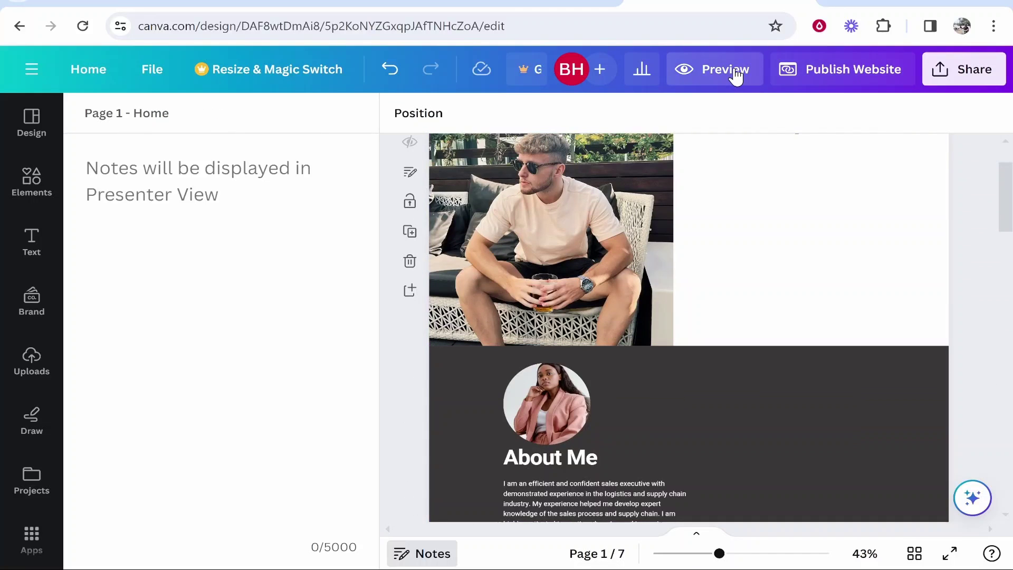
pyautogui.click(716, 69)
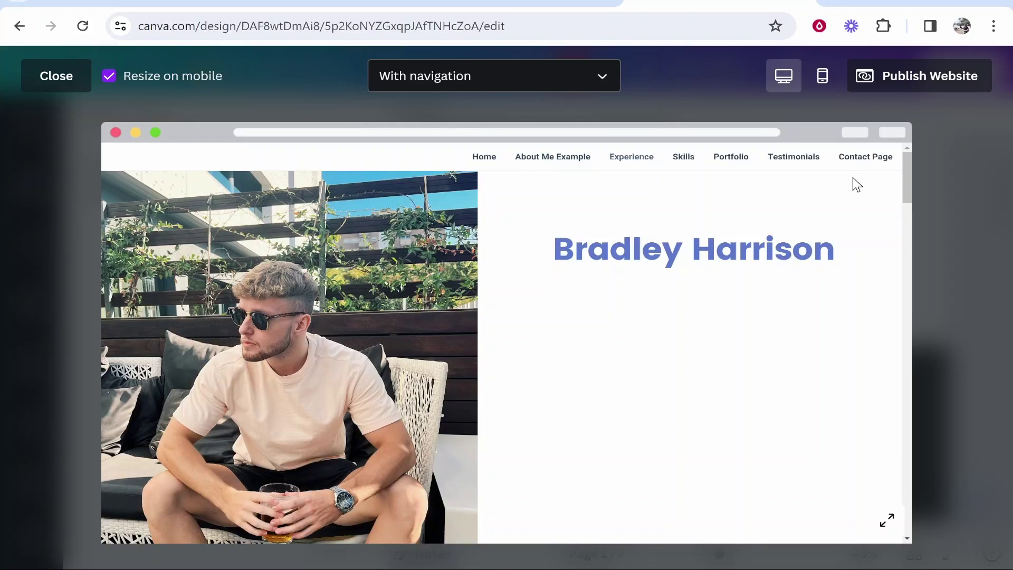
pyautogui.click(961, 185)
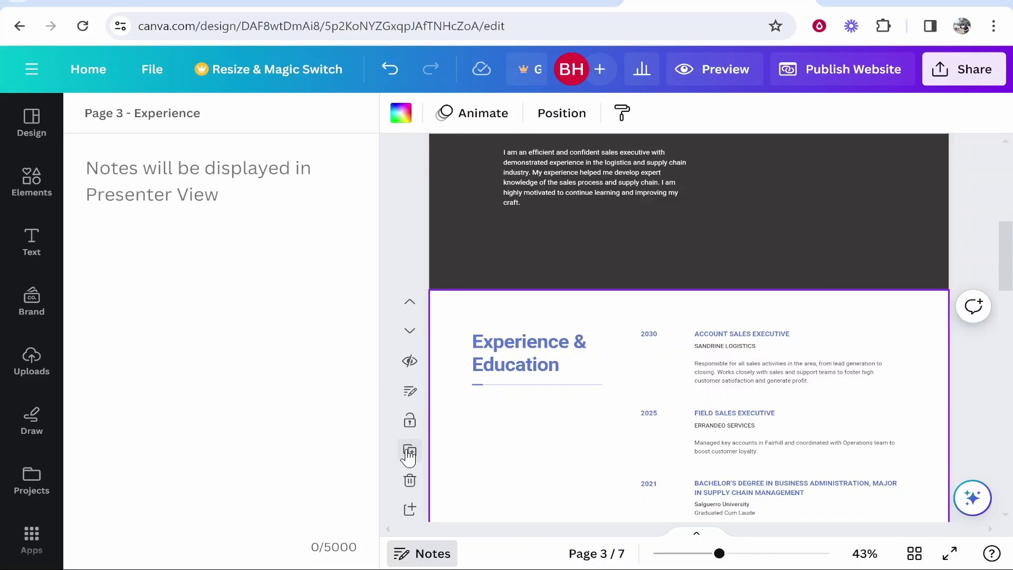
# Step: Scroll through the pages, selecting the Account Sales Executive entry and the Sample Work flowers photo
pyautogui.click(408, 400)
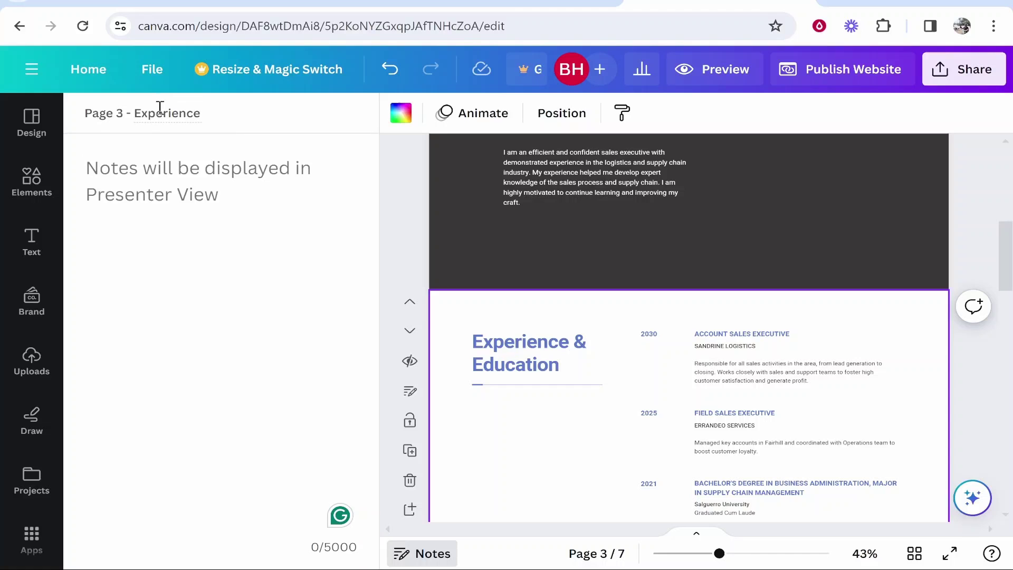
pyautogui.click(739, 349)
pyautogui.click(31, 182)
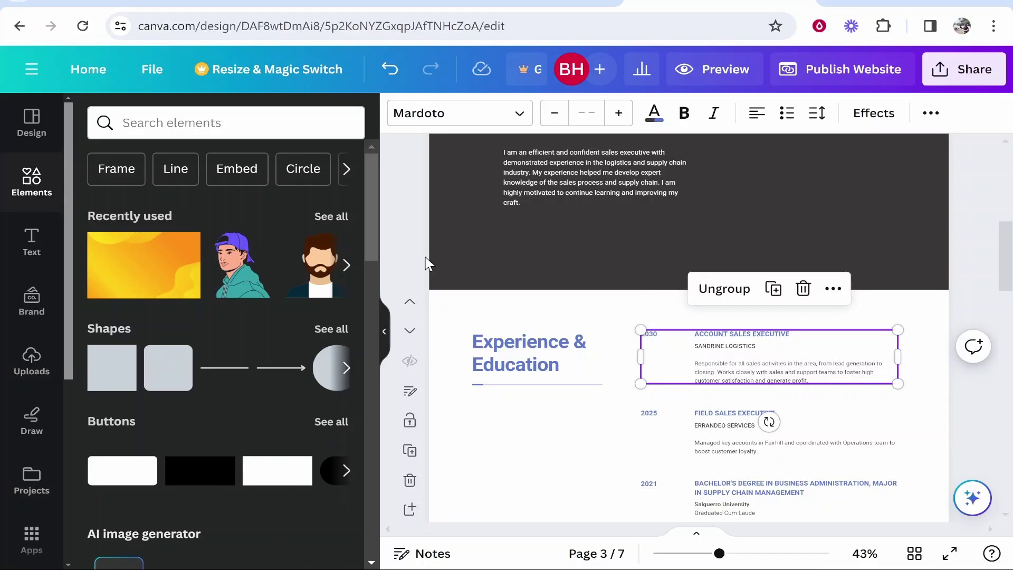
pyautogui.scroll(-10, 686, 343)
pyautogui.scroll(-2, 705, 366)
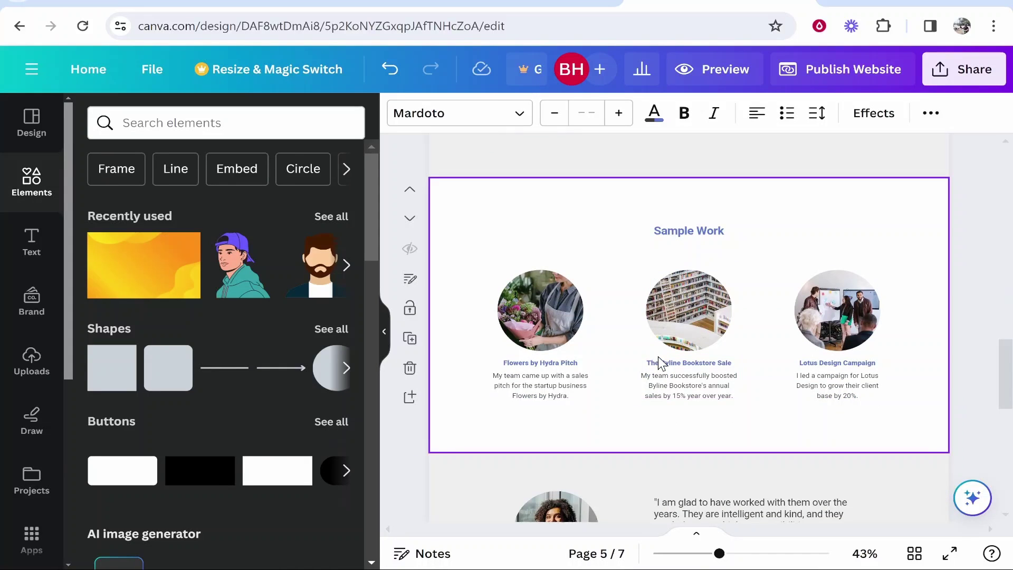
pyautogui.click(577, 316)
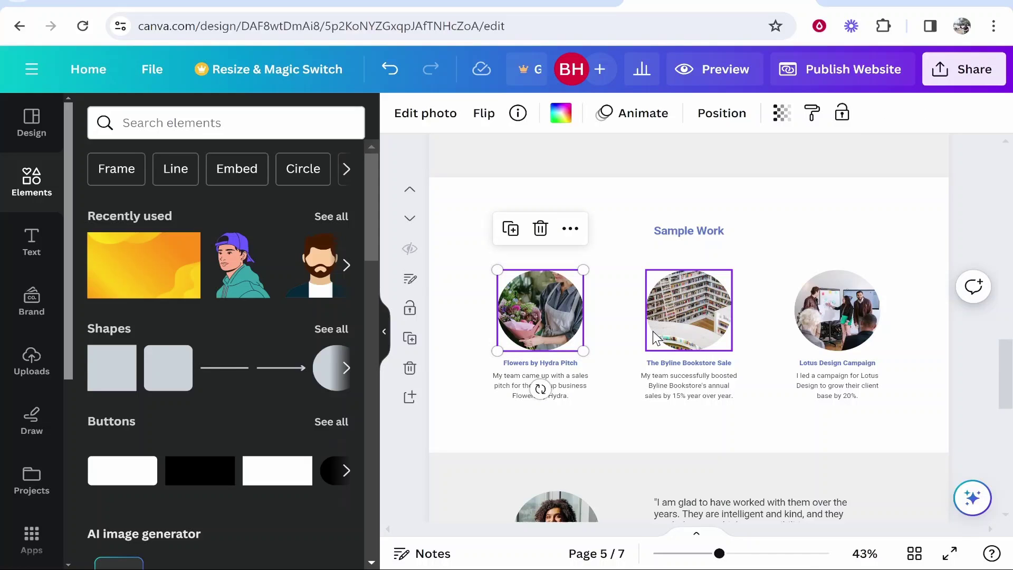
# Step: Browse the Text, Uploads and Elements panels in the left sidebar
pyautogui.click(41, 253)
pyautogui.click(31, 364)
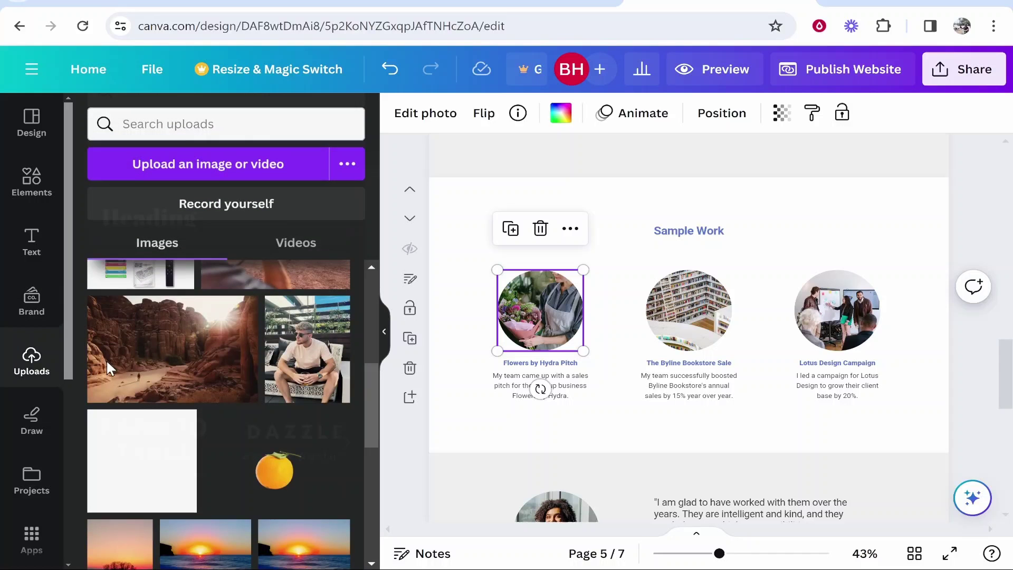
pyautogui.click(32, 182)
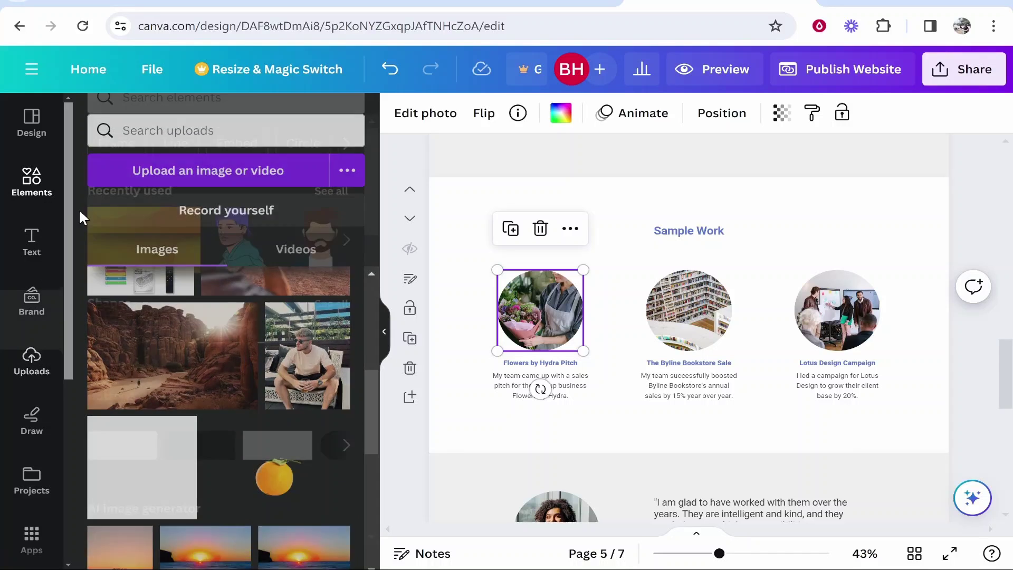
pyautogui.scroll(-2, 248, 279)
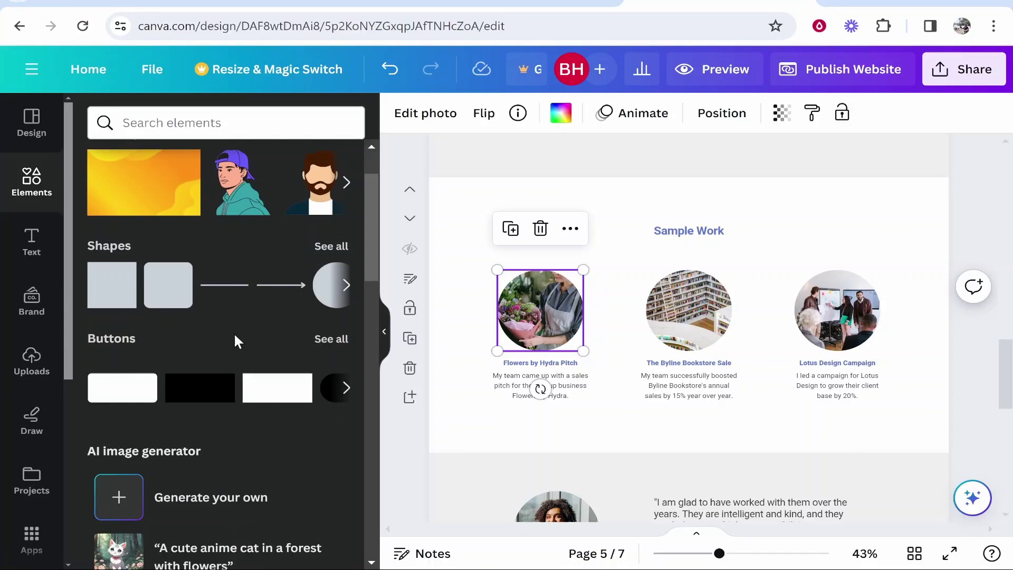
# Step: Browse the Canva apps panel and scroll the pages to select the Sample Work section
pyautogui.click(29, 538)
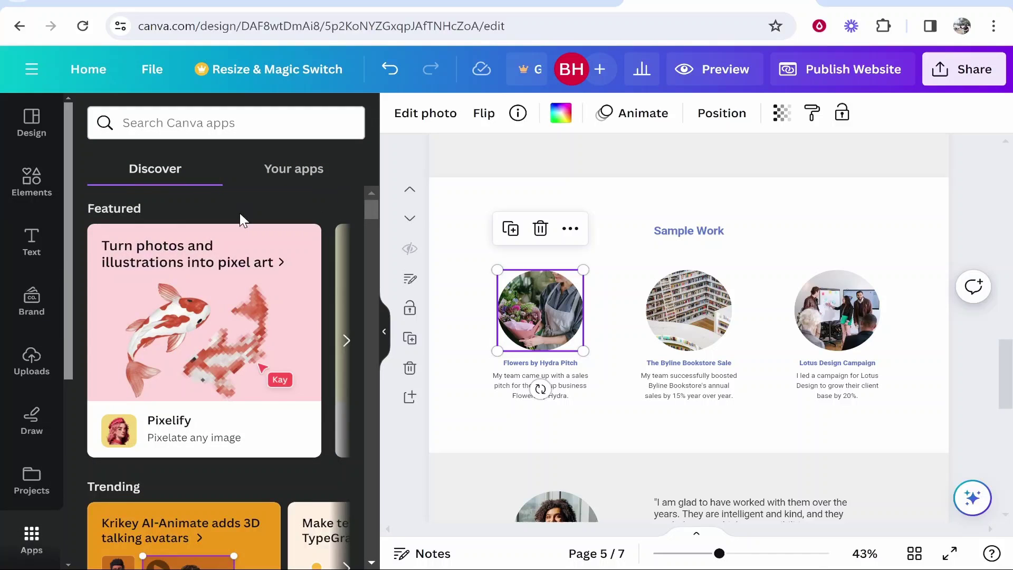
pyautogui.scroll(-10, 232, 264)
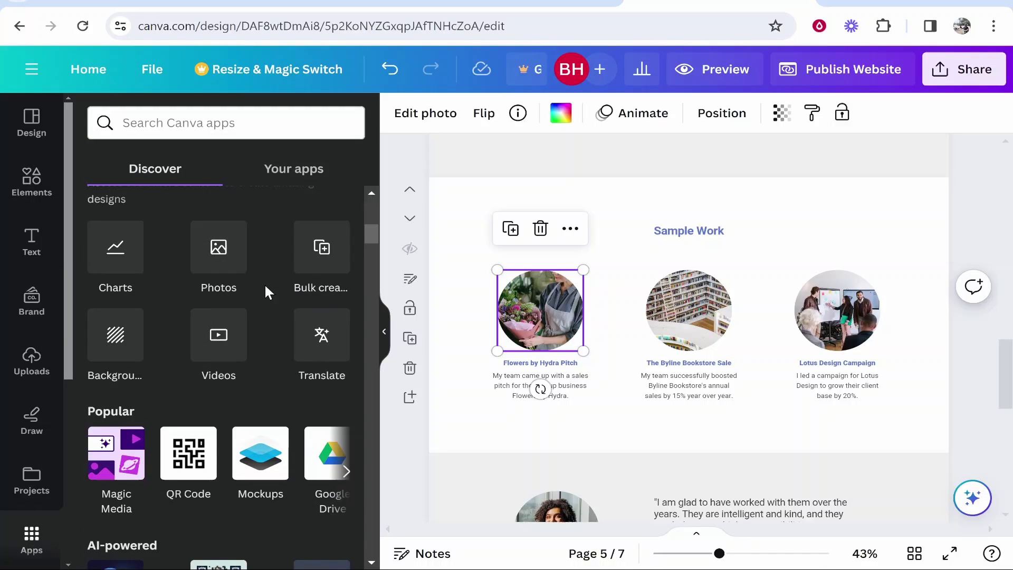
pyautogui.scroll(-5, 270, 358)
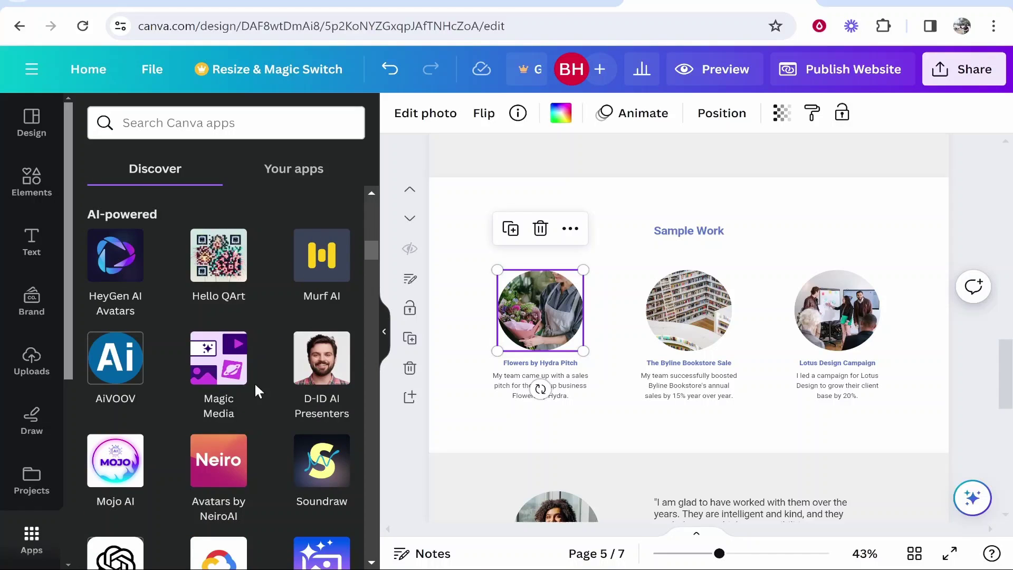
pyautogui.scroll(-1, 212, 443)
pyautogui.scroll(1, 216, 438)
pyautogui.scroll(-4, 227, 427)
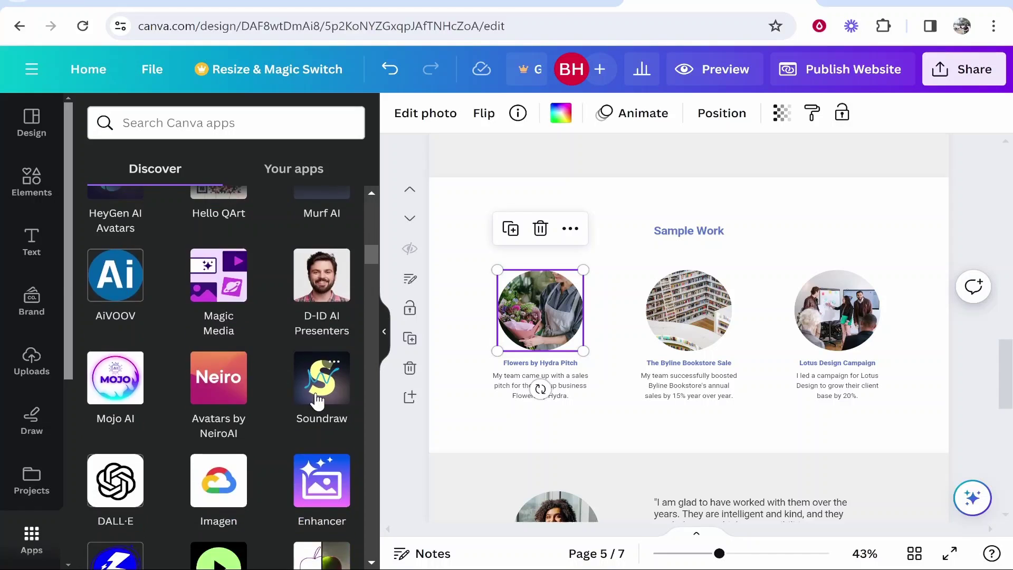
pyautogui.scroll(-1, 240, 414)
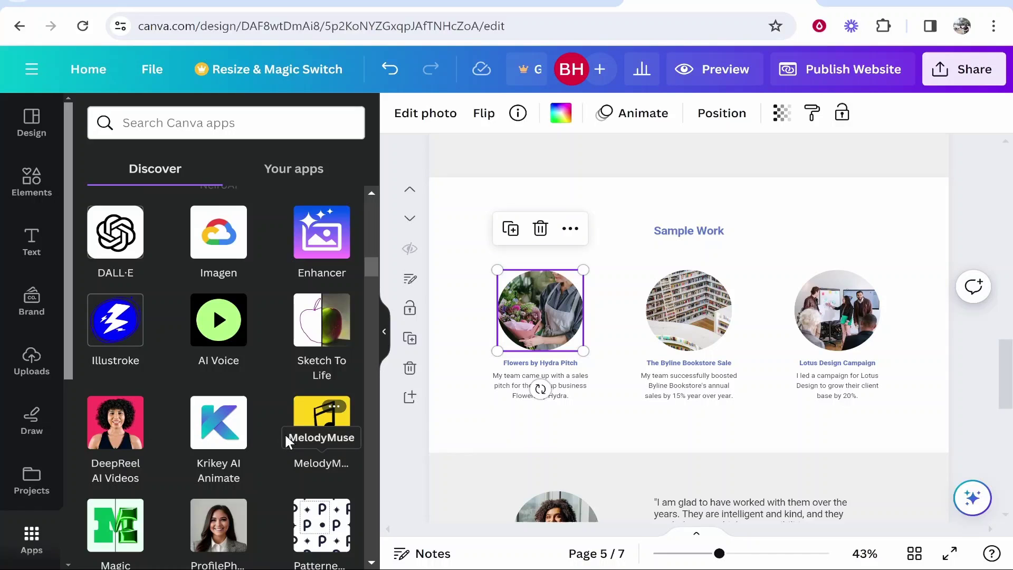
pyautogui.click(716, 228)
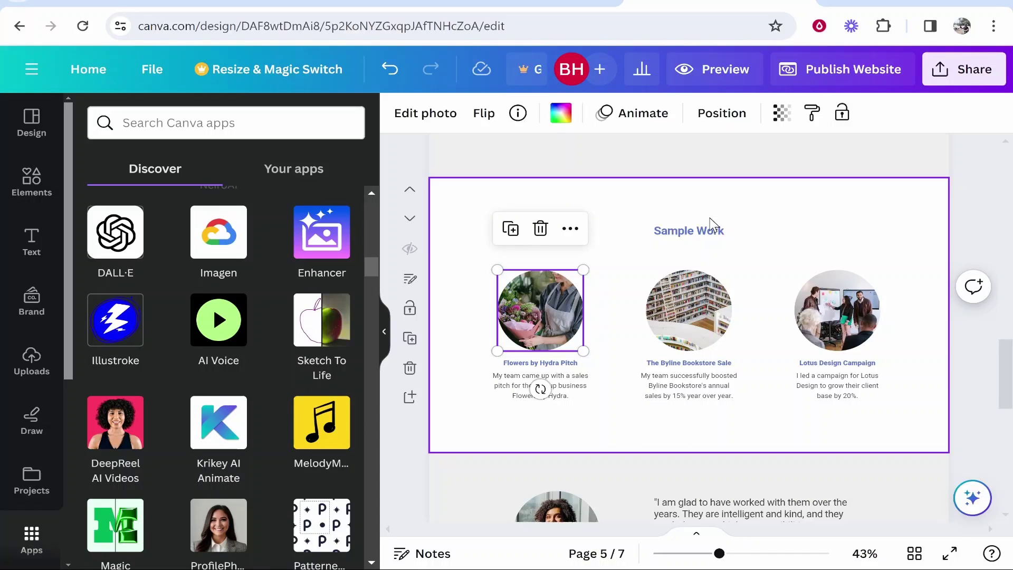
pyautogui.scroll(10, 718, 242)
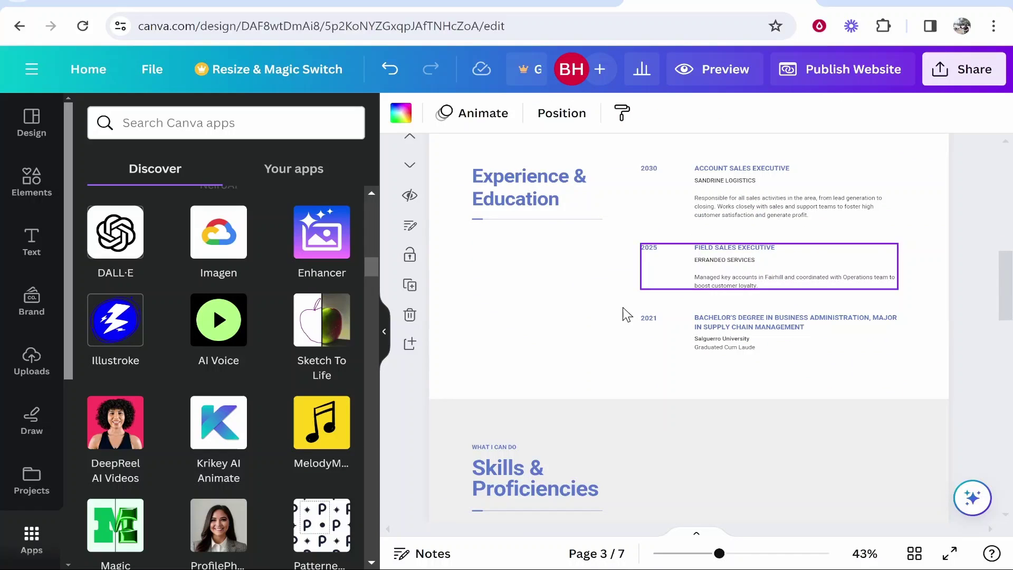
pyautogui.scroll(5, 702, 441)
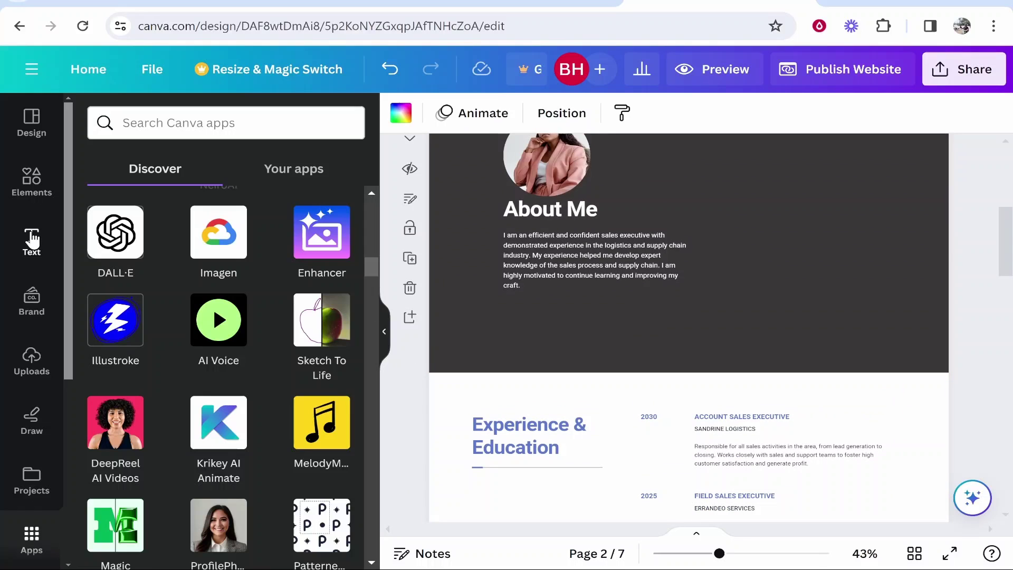
# Step: Reopen the Elements and Text panels, bringing About Me and Experience & Education into view
pyautogui.click(32, 180)
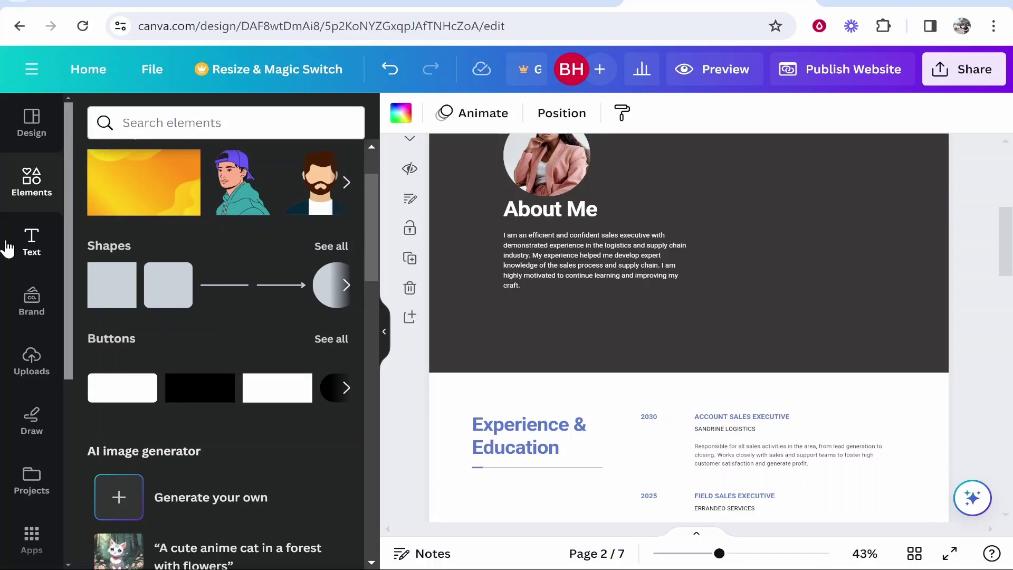
pyautogui.click(7, 246)
pyautogui.scroll(-3, 769, 406)
pyautogui.scroll(3, 823, 317)
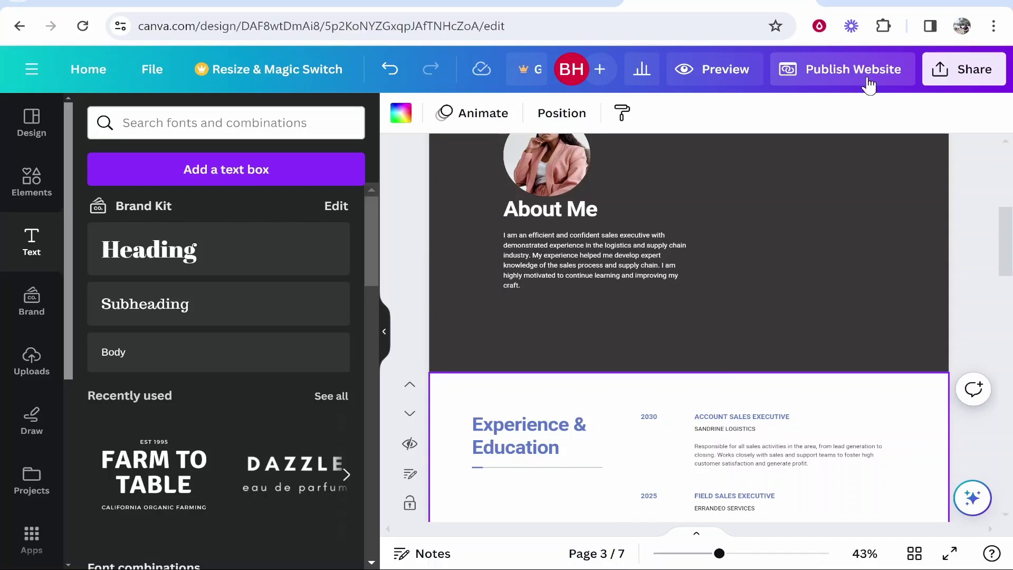
# Step: Publish the design as a website with navigation, targeting the free Canva domain
pyautogui.click(845, 74)
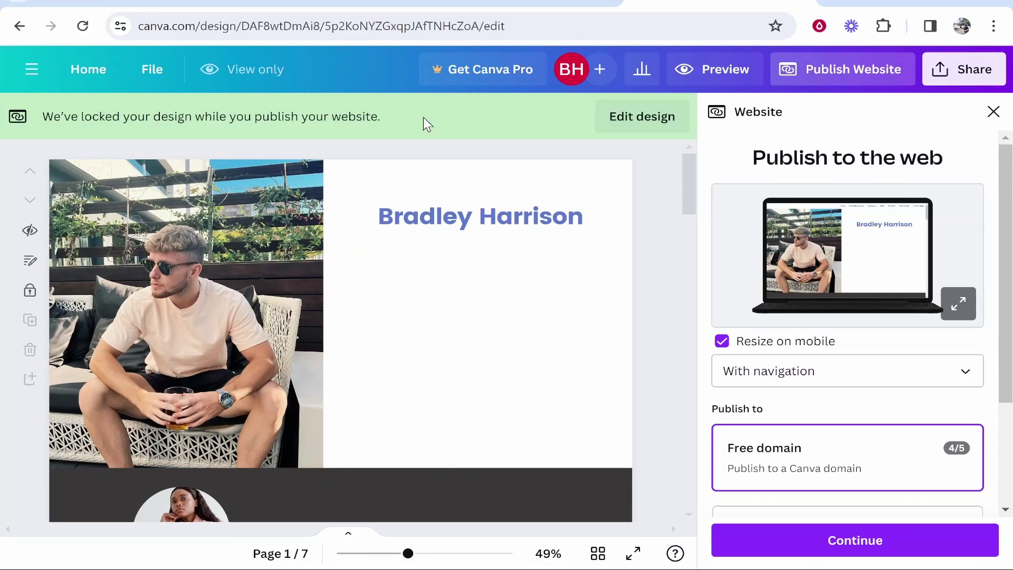
pyautogui.click(802, 389)
pyautogui.click(763, 452)
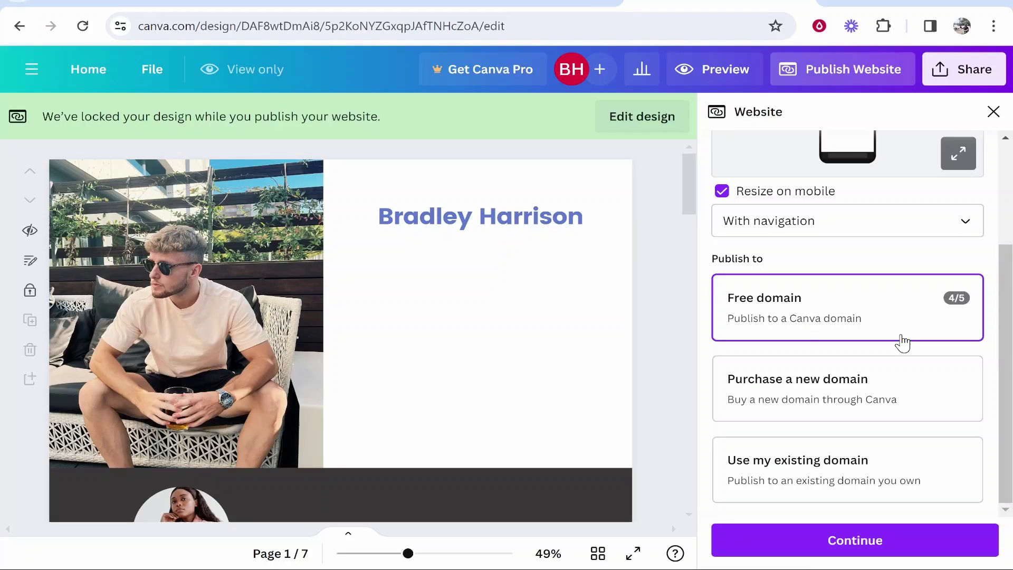
pyautogui.scroll(-3, 900, 343)
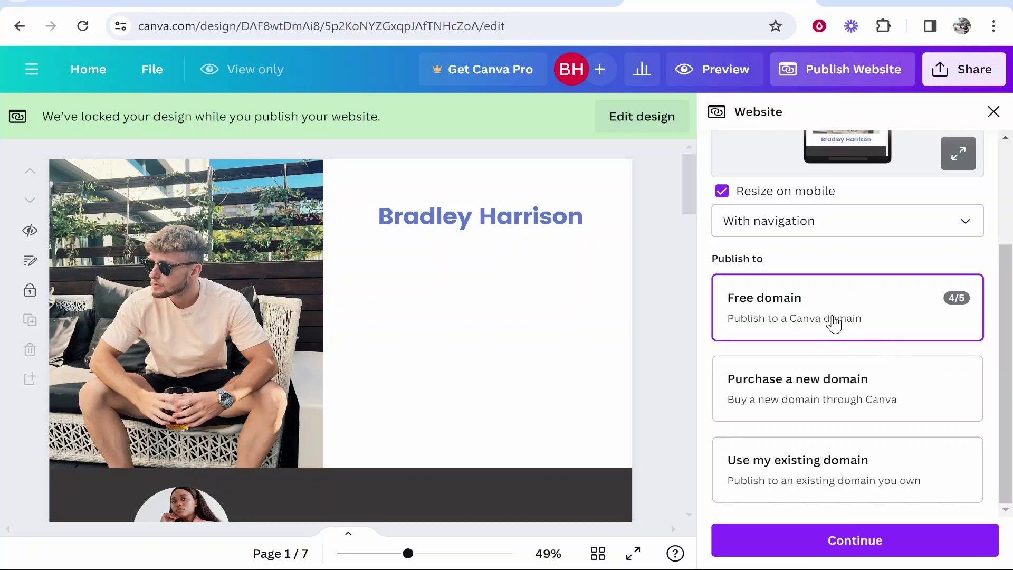
pyautogui.click(956, 297)
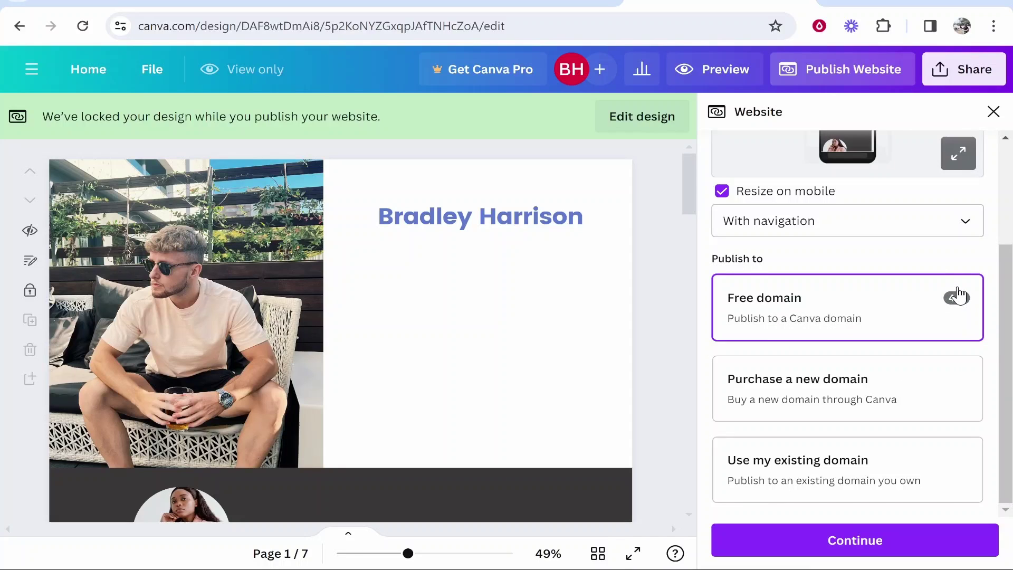
pyautogui.moveTo(956, 297)
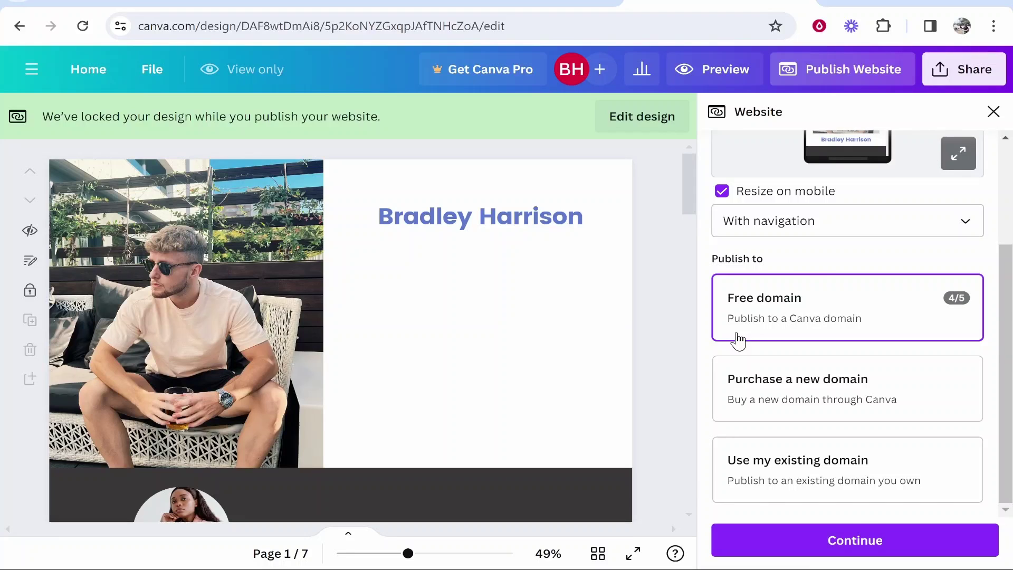
# Step: In Review Settings, replace the browser tab title with the site owner's name
pyautogui.click(838, 543)
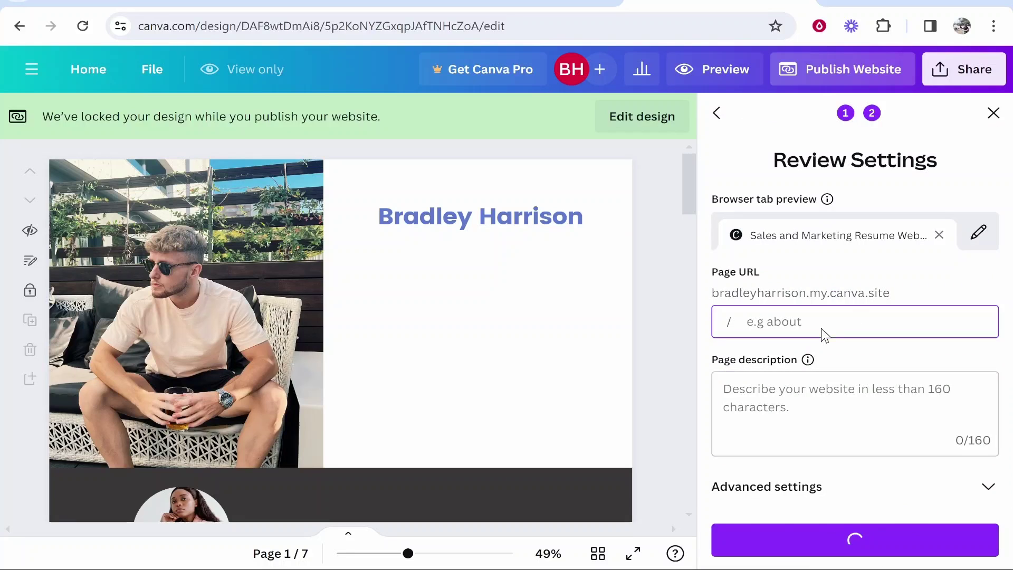
pyautogui.click(964, 232)
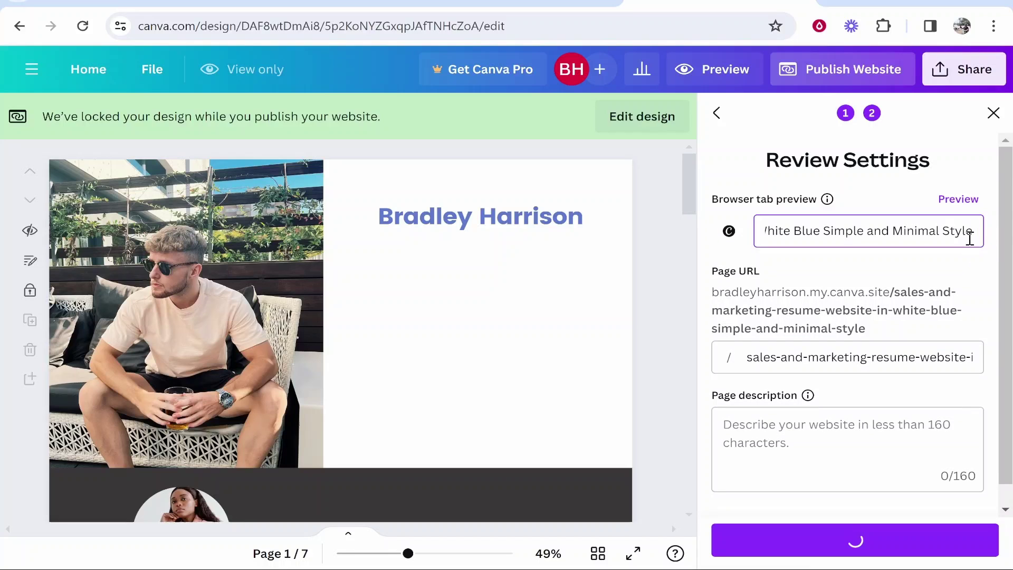
pyautogui.click(945, 253)
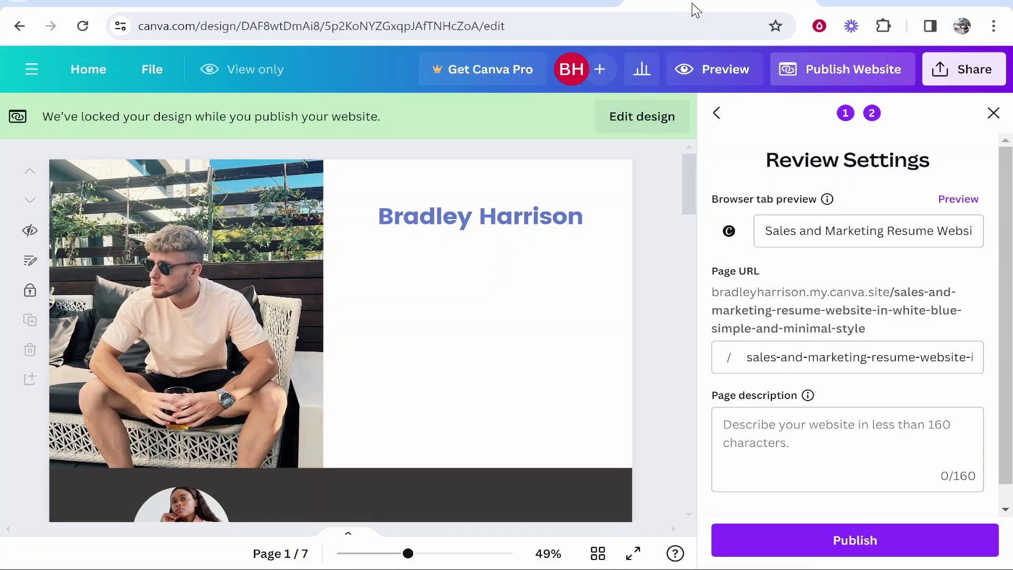
pyautogui.click(860, 231)
pyautogui.moveTo(791, 230); pyautogui.dragTo(979, 230)
pyautogui.press('BackSpace')
pyautogui.press('BackSpace')
pyautogui.press('BackSpace')
pyautogui.press('BackSpace')
pyautogui.press('BackSpace')
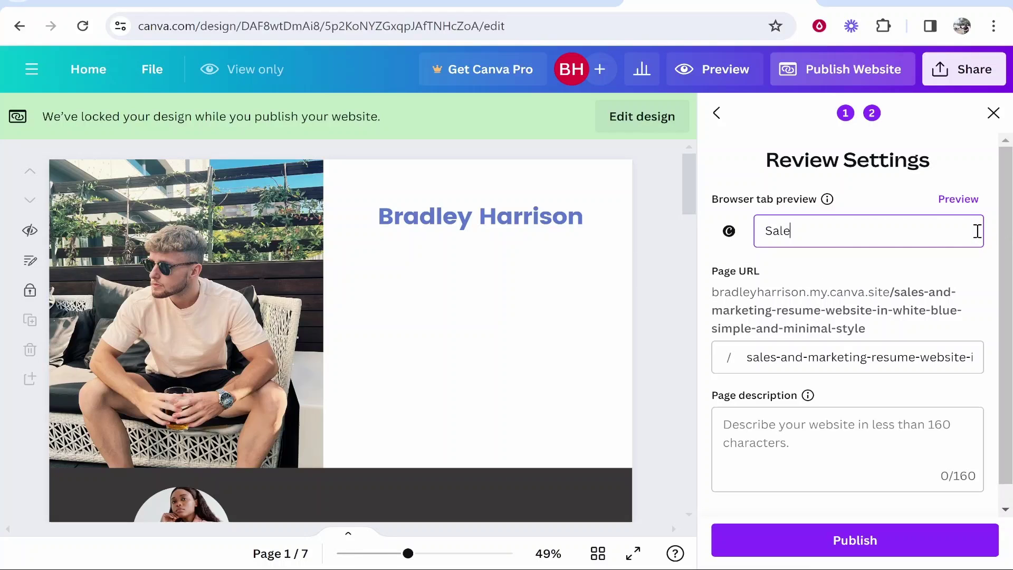
pyautogui.write('Bradley Harrison')
# Step: Change the page URL slug to websiteexample
pyautogui.click(749, 357)
pyautogui.moveTo(748, 357); pyautogui.dragTo(986, 360)
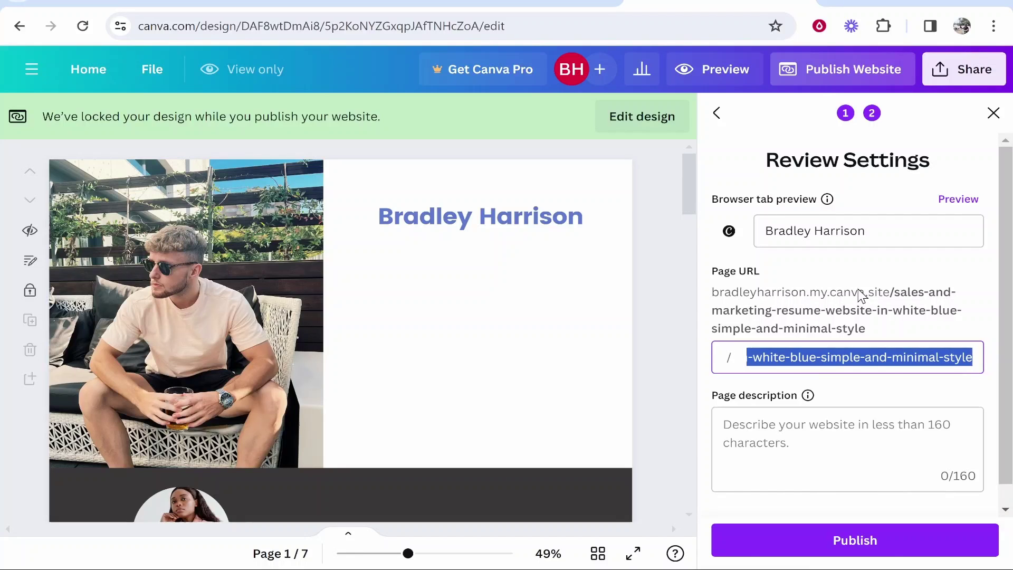
pyautogui.press('BackSpace')
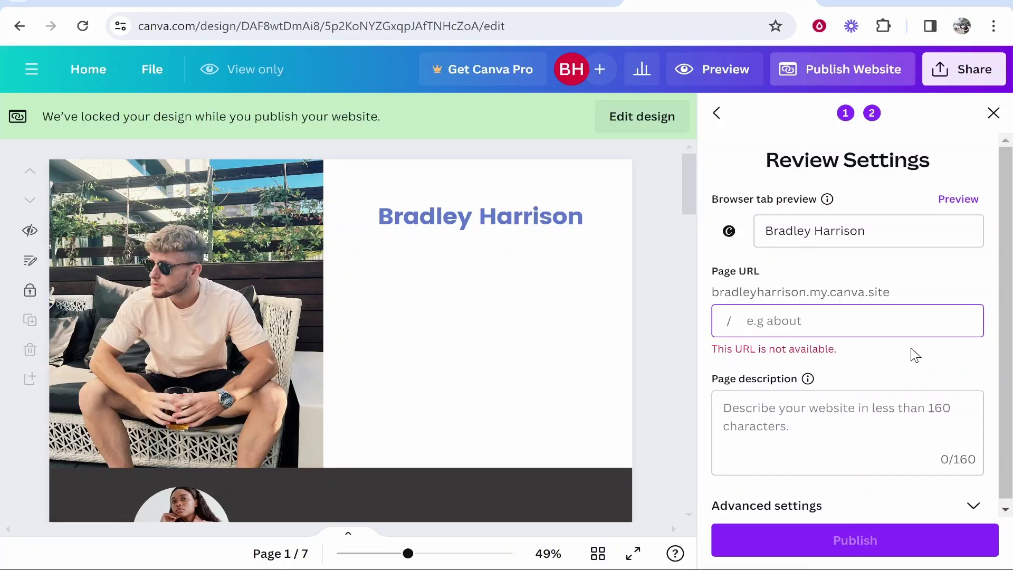
pyautogui.write('websiteexample')
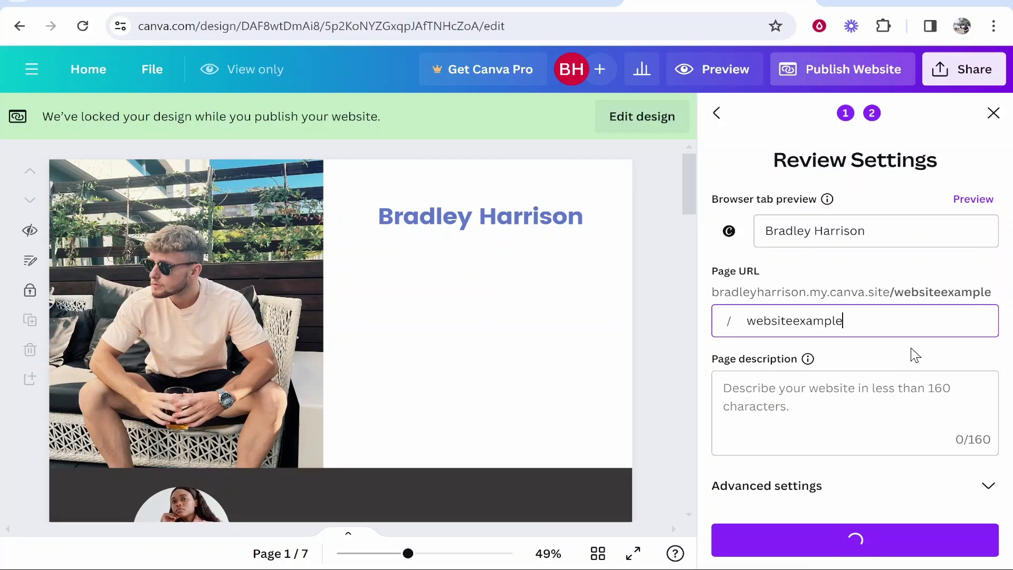
pyautogui.click(916, 355)
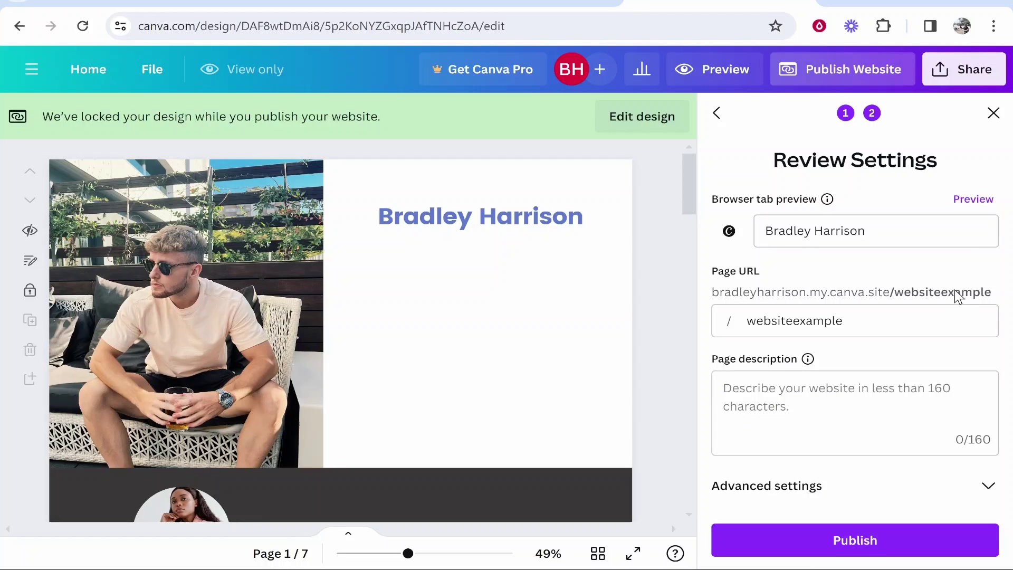
# Step: Expand Advanced settings, leaving search visibility and link preview on and password protection off
pyautogui.click(798, 397)
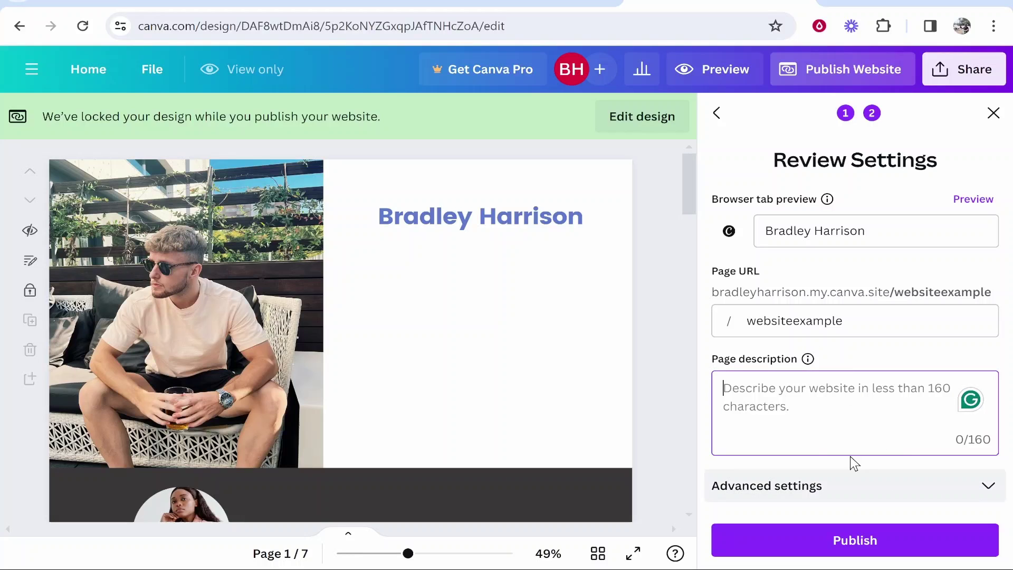
pyautogui.click(971, 486)
pyautogui.scroll(-4, 844, 422)
pyautogui.scroll(-2, 897, 337)
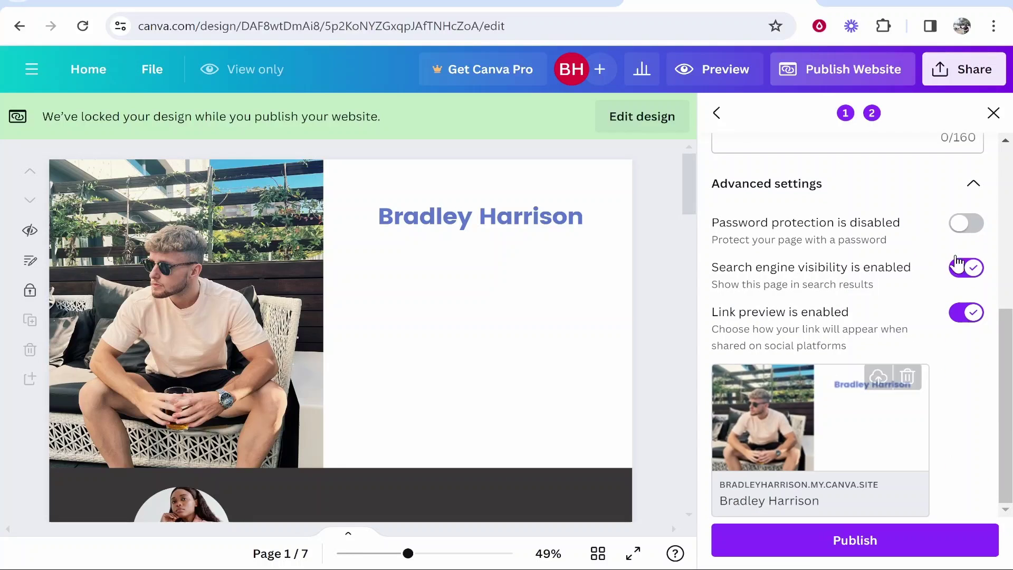
pyautogui.scroll(2, 878, 293)
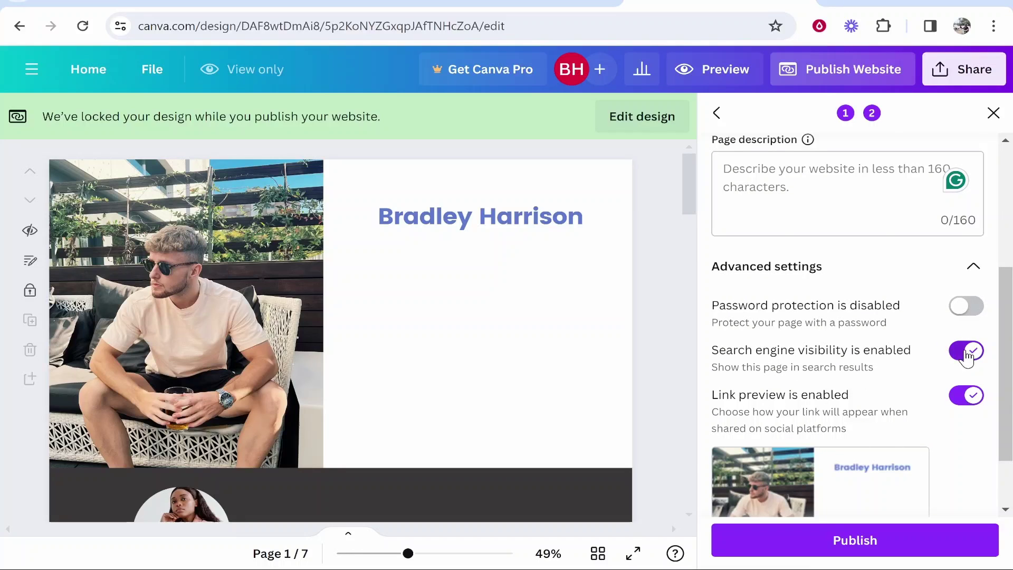
pyautogui.scroll(-2, 928, 400)
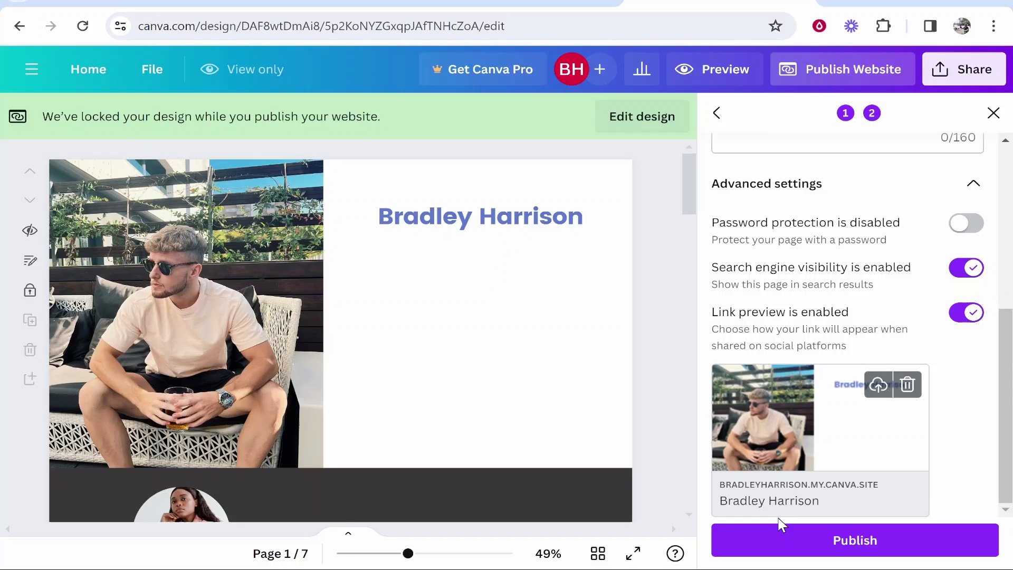
# Step: Publish the site live and view it at my.canva.site/websiteexample in a new tab
pyautogui.click(865, 542)
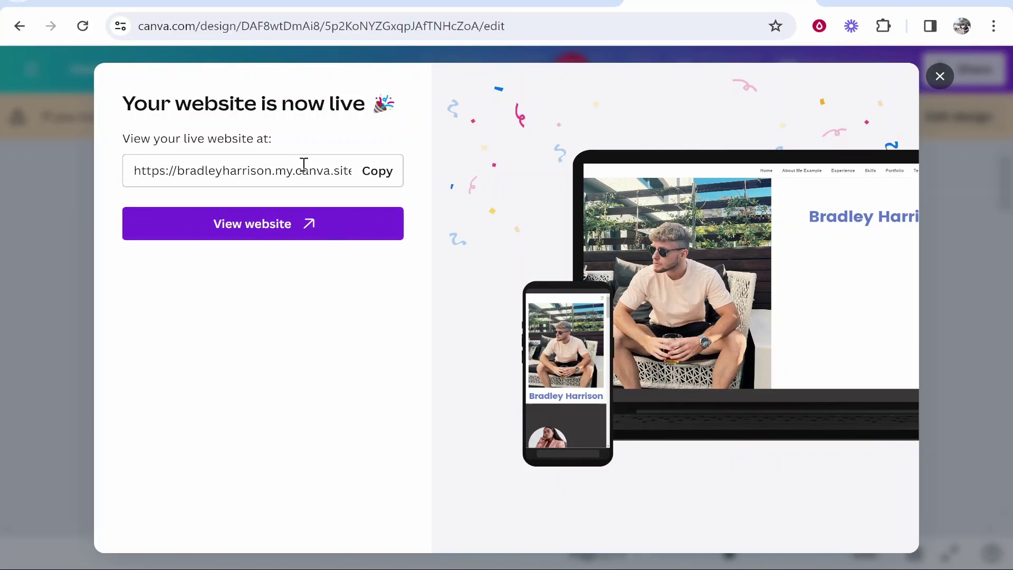
pyautogui.click(303, 224)
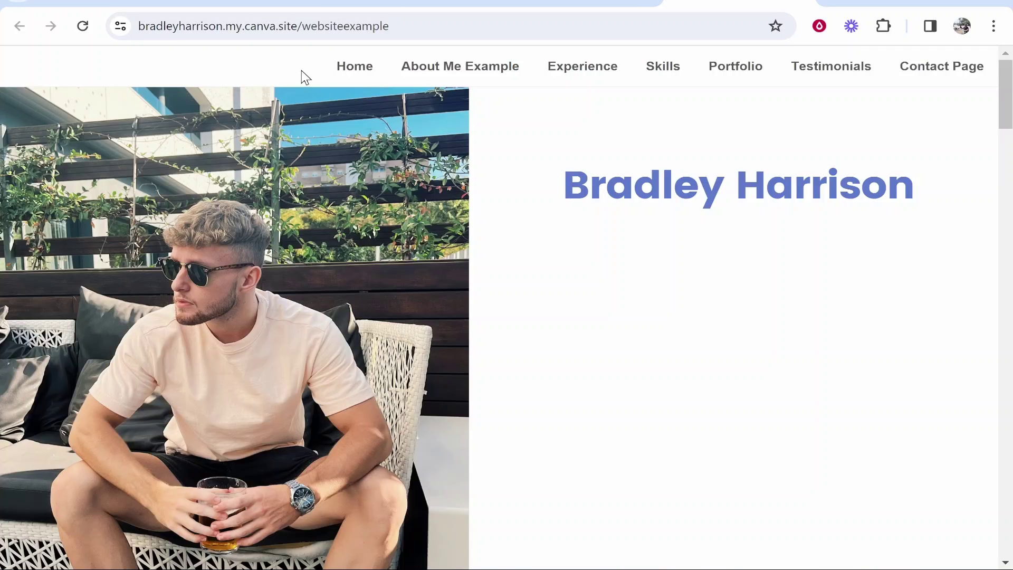
pyautogui.moveTo(302, 71); pyautogui.dragTo(521, 138)
pyautogui.click(640, 91)
pyautogui.click(661, 69)
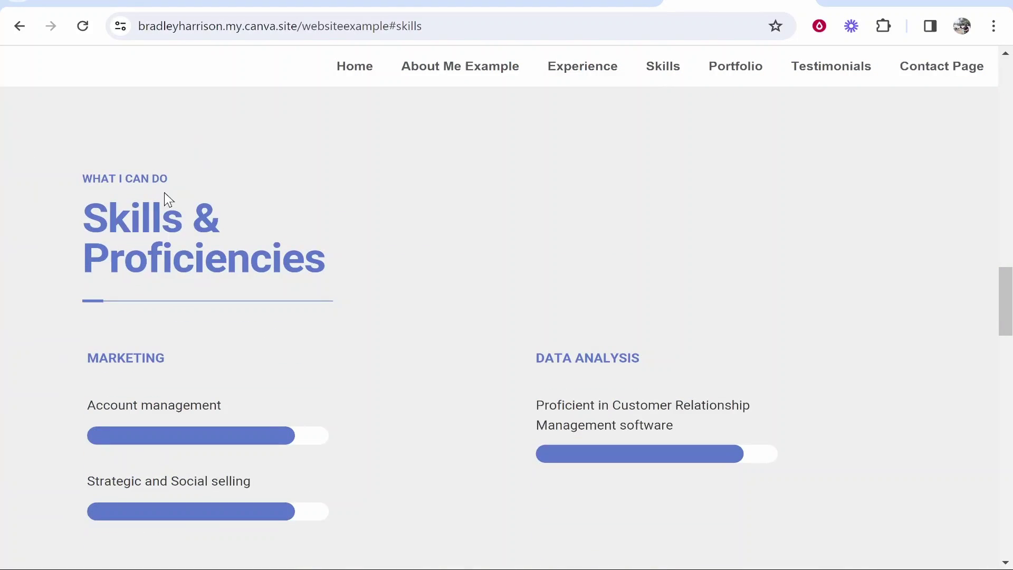
pyautogui.moveTo(42, 203); pyautogui.dragTo(339, 226)
pyautogui.click(339, 226)
pyautogui.click(755, 73)
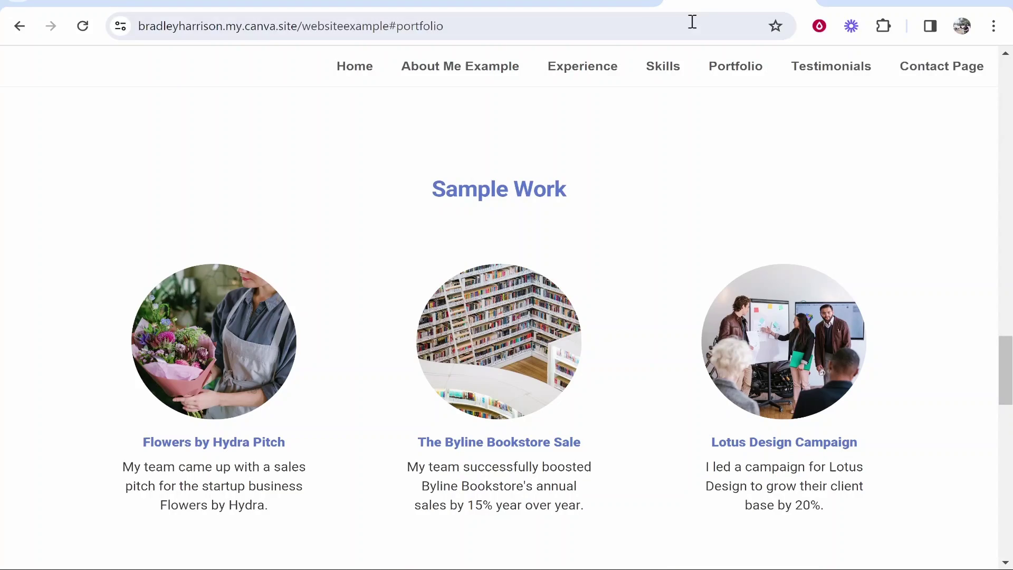
pyautogui.scroll(20, 588, 152)
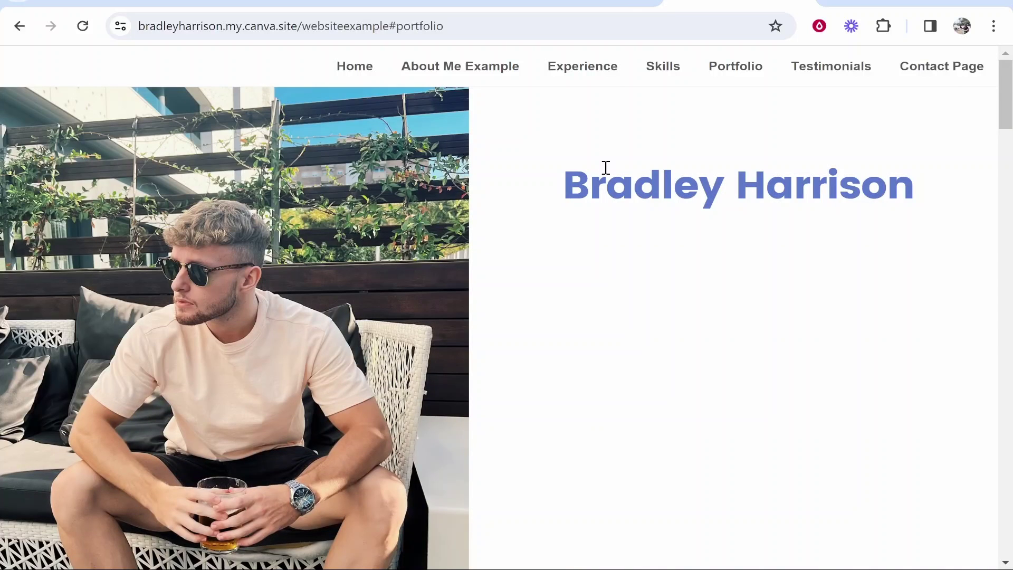